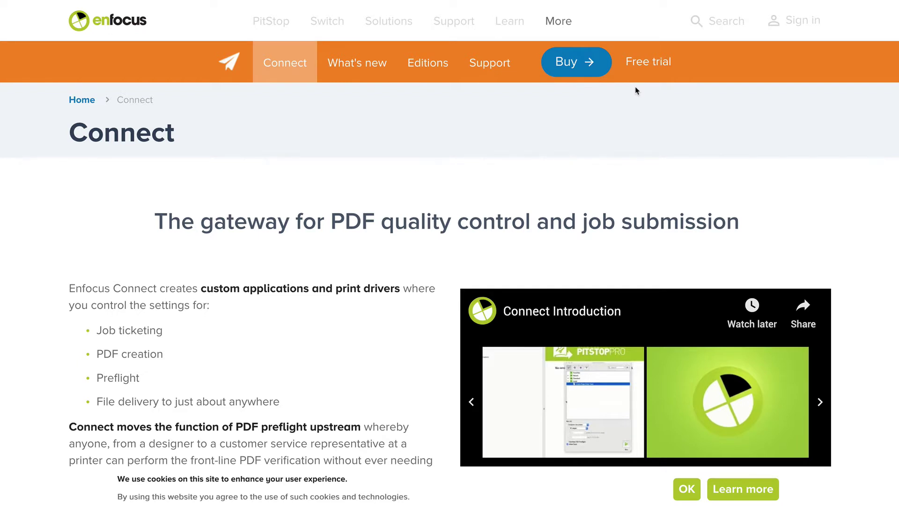
Step: Read down the Enfocus Connect product page, highlighting the sentence about front-line PDF verification
scroll(635, 86, down, 4)
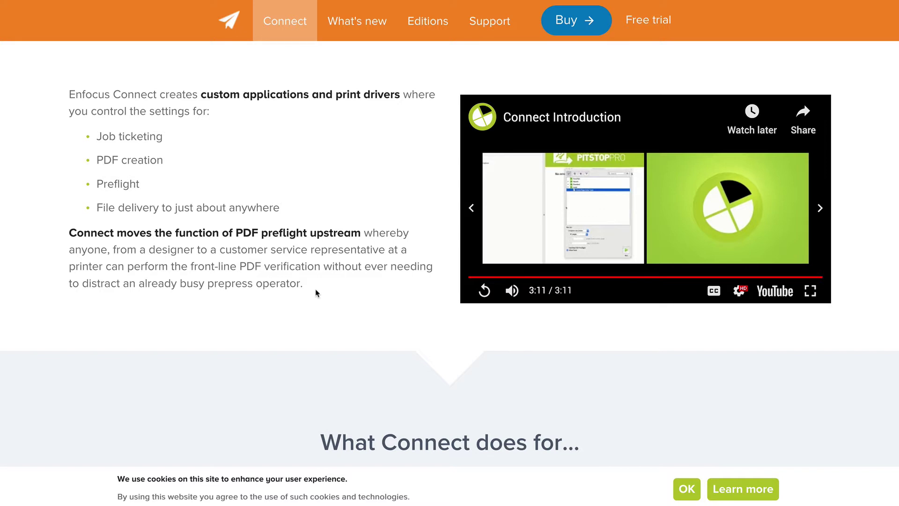
drag(315, 293, 63, 251)
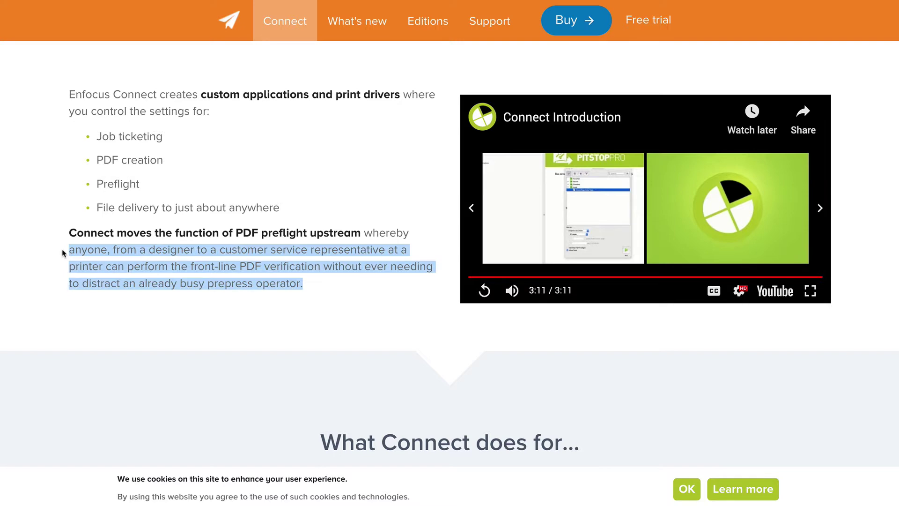
scroll(64, 253, down, 7)
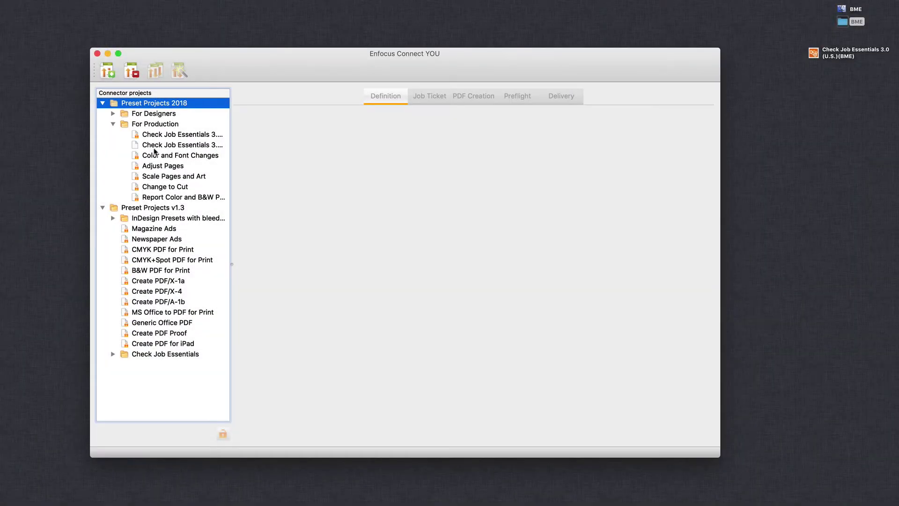
Step: Widen the project tree and show Check Job Essentials 3.0 (U.S.)(BME)'s Job Ticket settings
drag(232, 262, 281, 261)
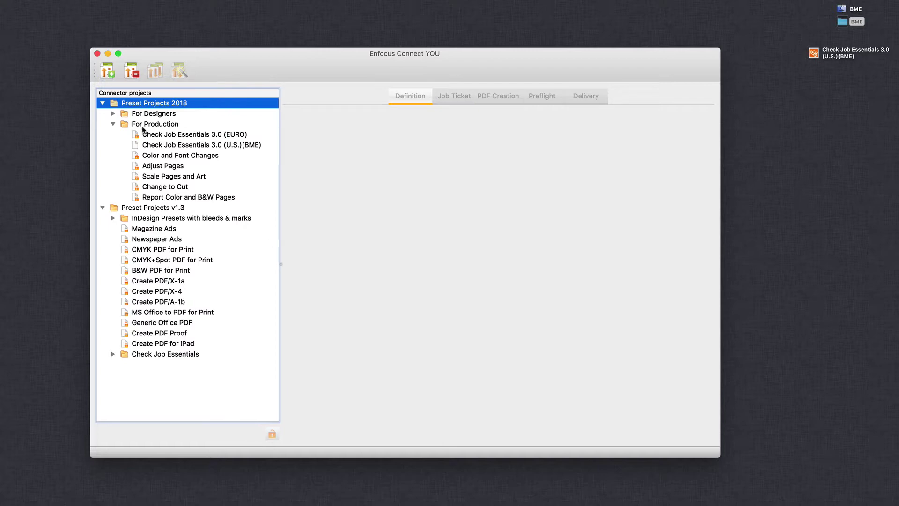
click(113, 114)
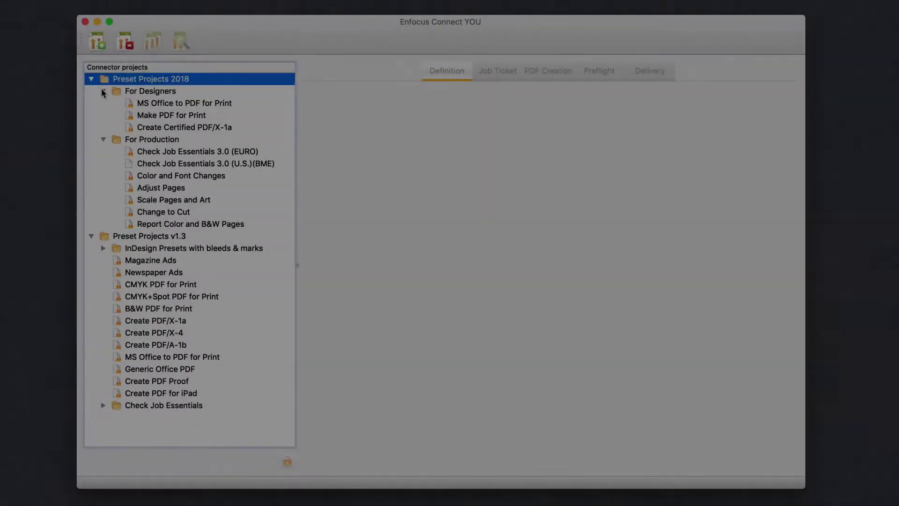
click(112, 113)
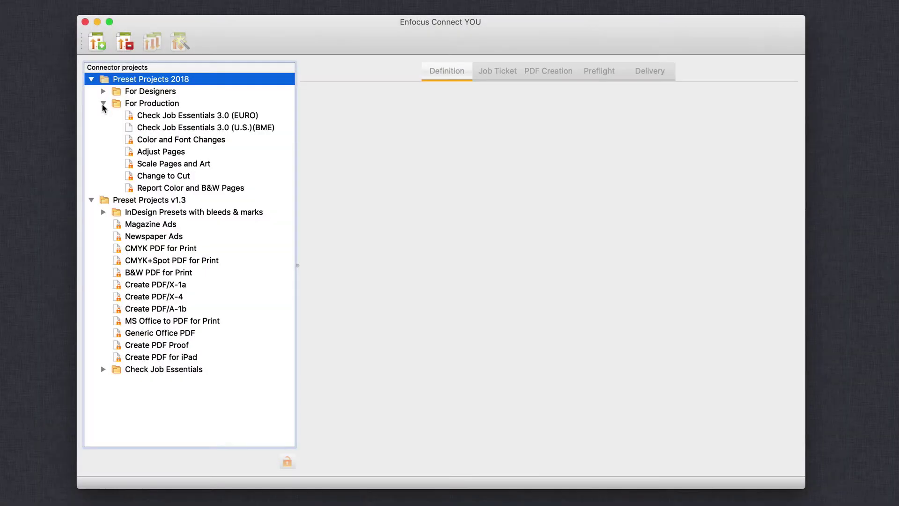
click(149, 128)
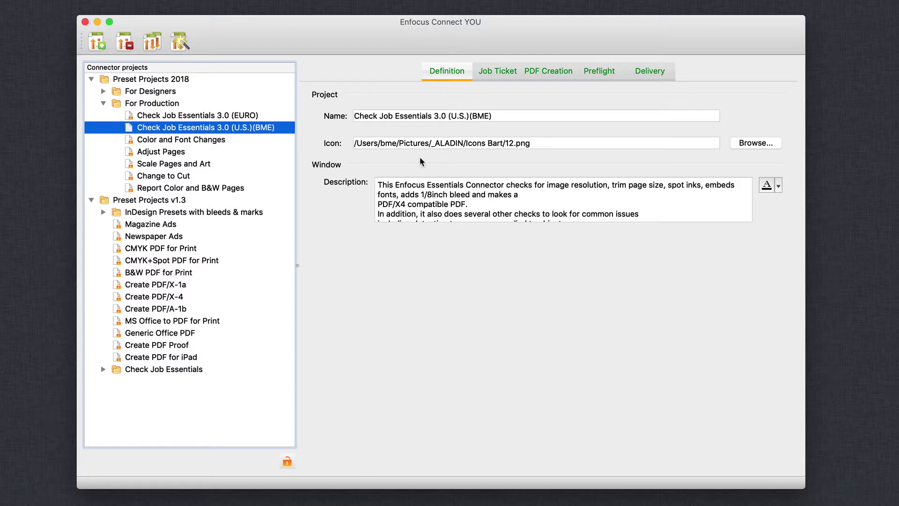
click(499, 71)
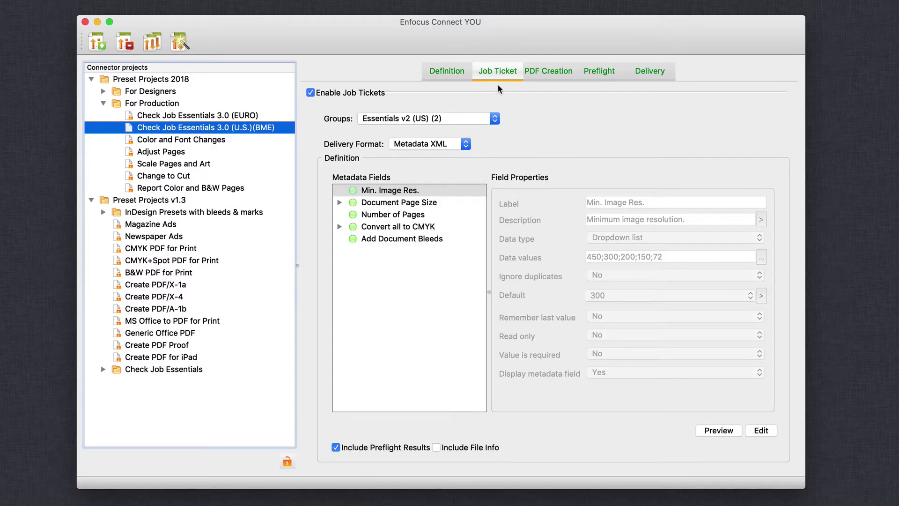
Step: Keep the Essentials v2 (US) (2) group and inspect Min. Image Res., Page Size, Pages, Convert all to CMYK
click(495, 119)
click(514, 123)
click(416, 191)
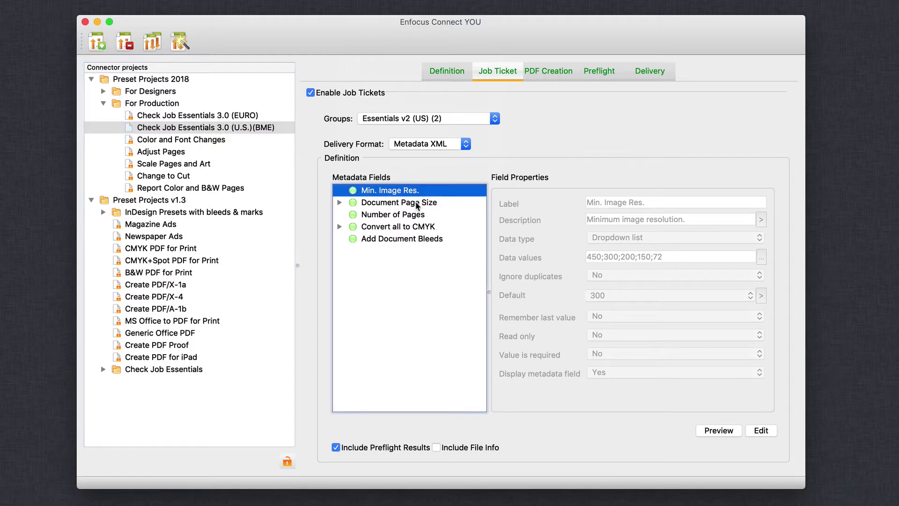
click(416, 203)
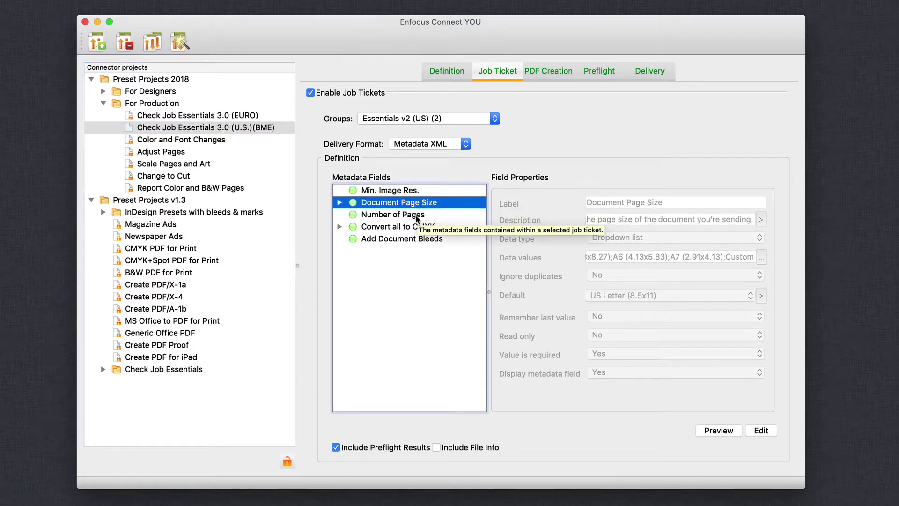
click(417, 215)
click(415, 228)
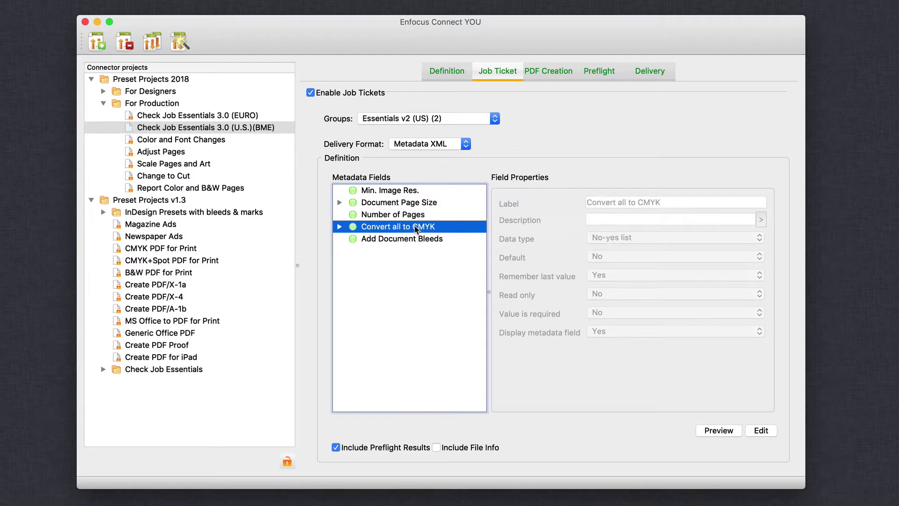
Step: Expand Convert all to CMYK and Spot Colors to inspect Convert Spot to CMYK and Number of Spots
click(338, 227)
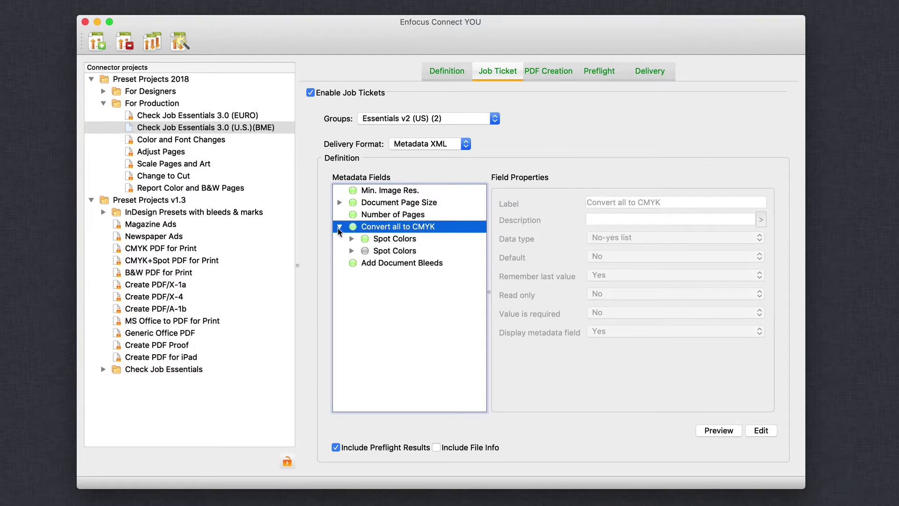
click(383, 240)
click(351, 239)
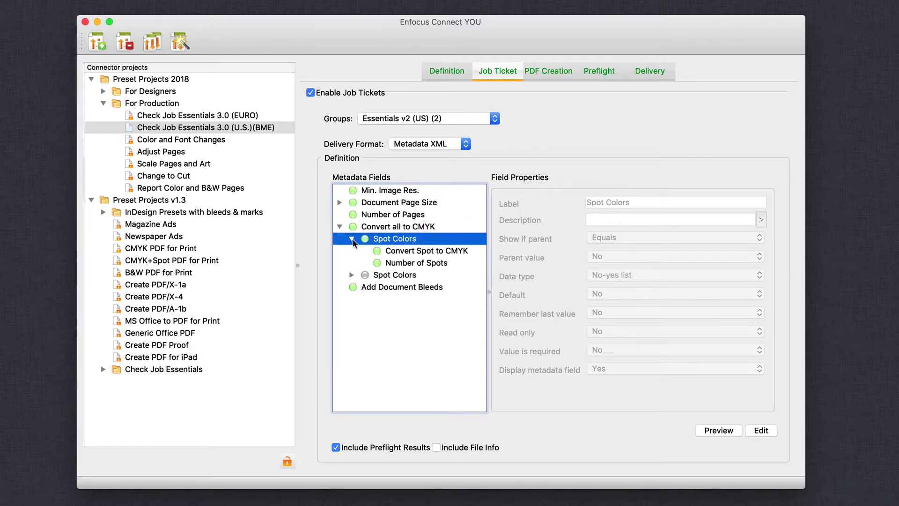
click(401, 253)
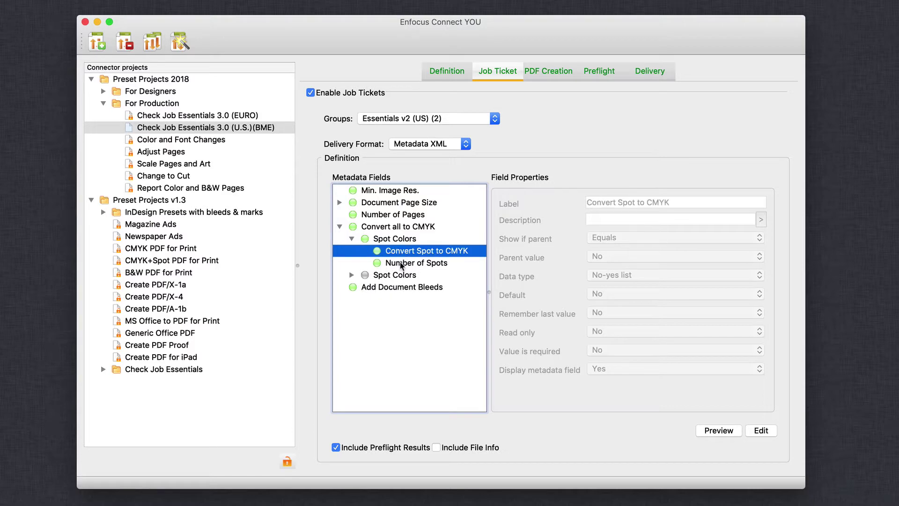
click(400, 264)
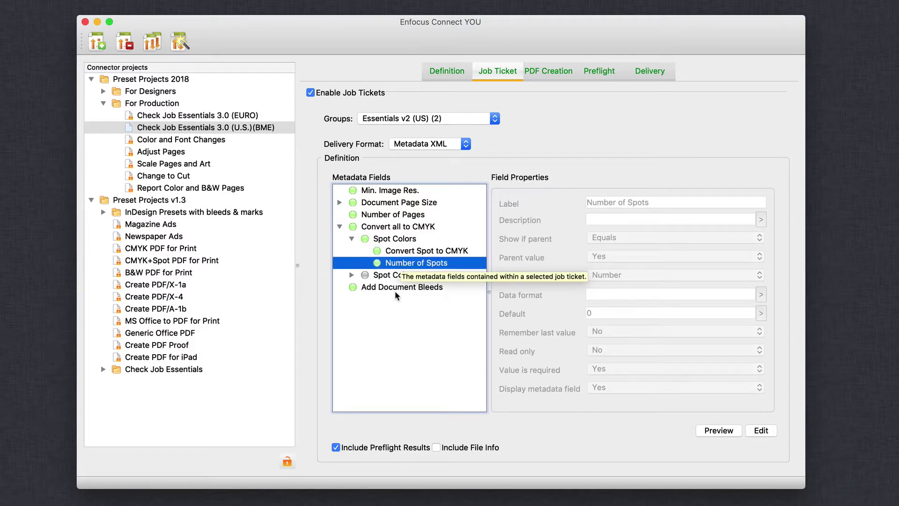
Step: Review the PDF Creation plug-in settings, then the Preflight settings with Essentials Preflight v1.1 profile
click(535, 71)
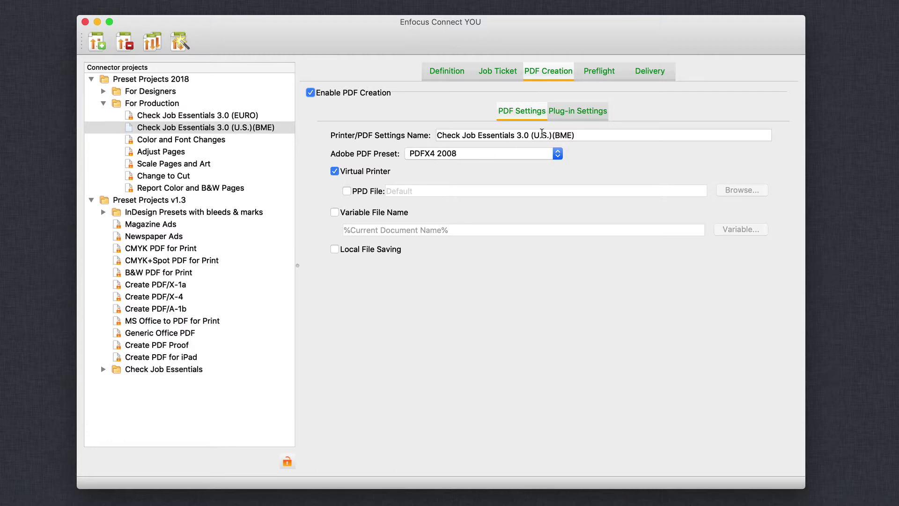
click(604, 109)
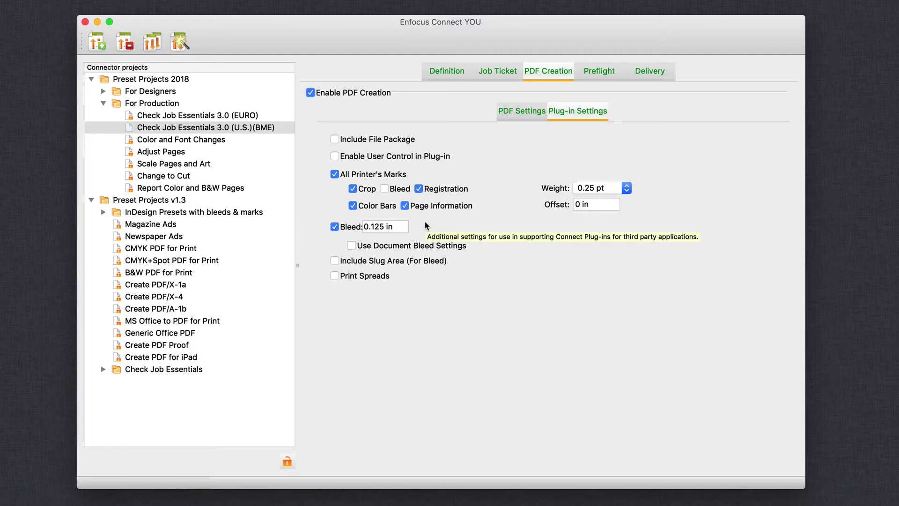
click(604, 75)
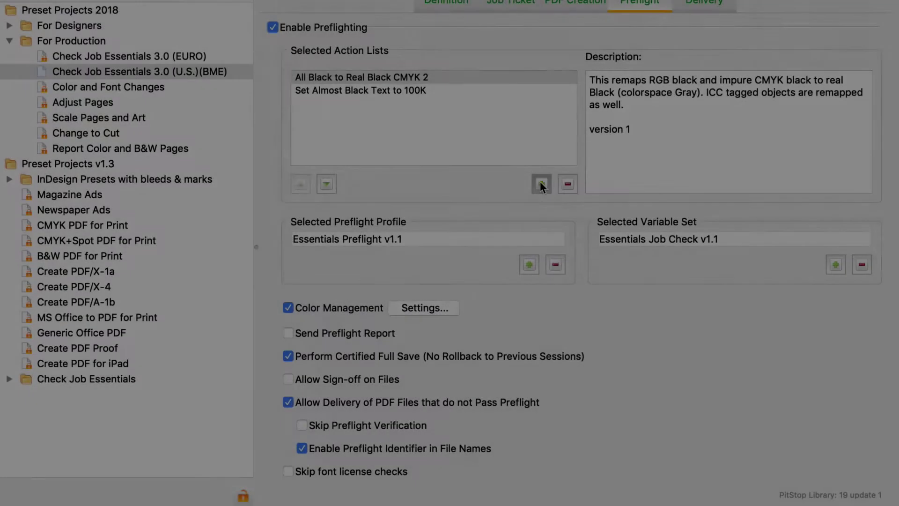
click(522, 215)
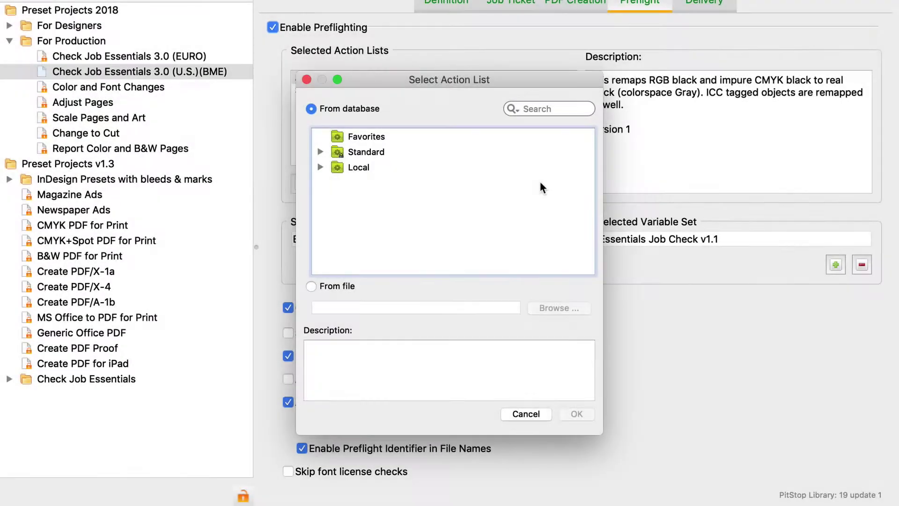
click(313, 167)
click(319, 168)
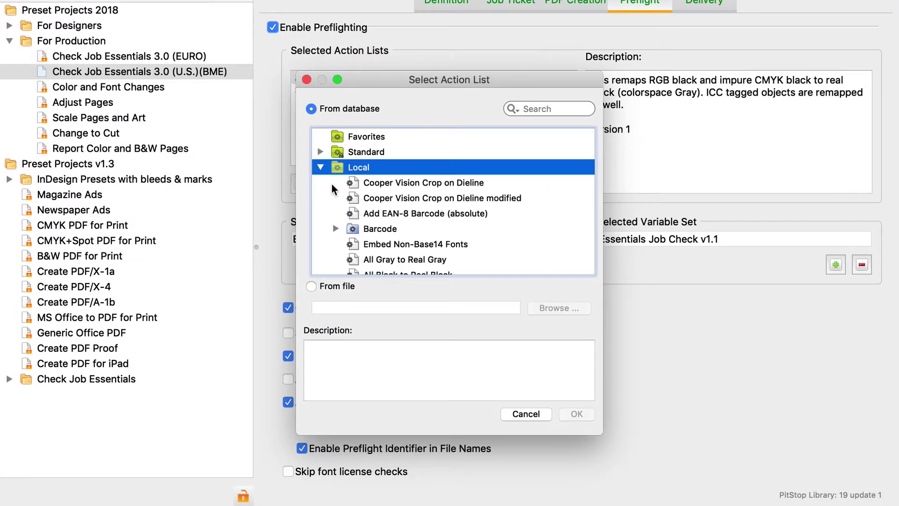
scroll(377, 201, down, 5)
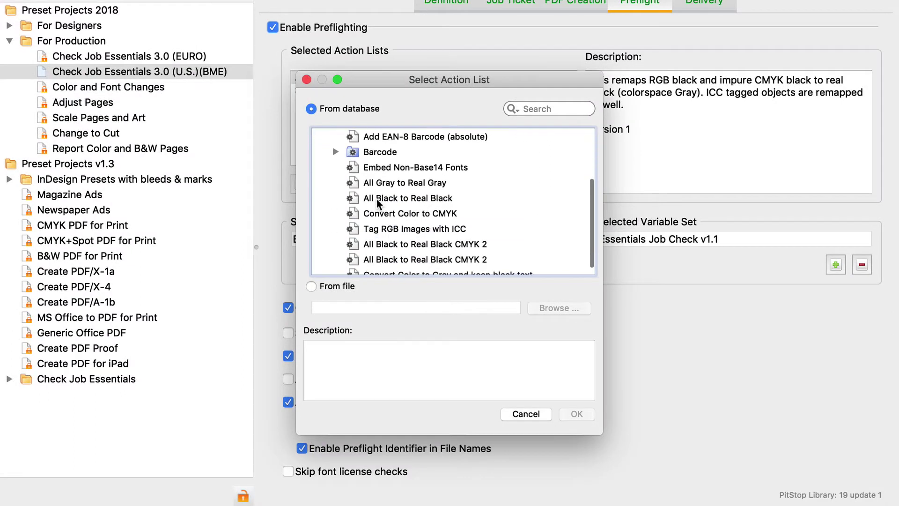
scroll(377, 203, down, 1)
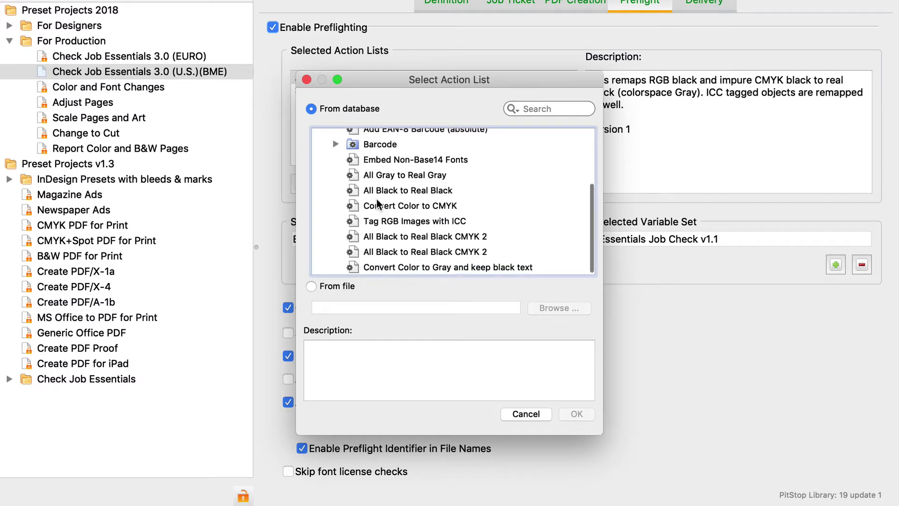
scroll(377, 202, up, 5)
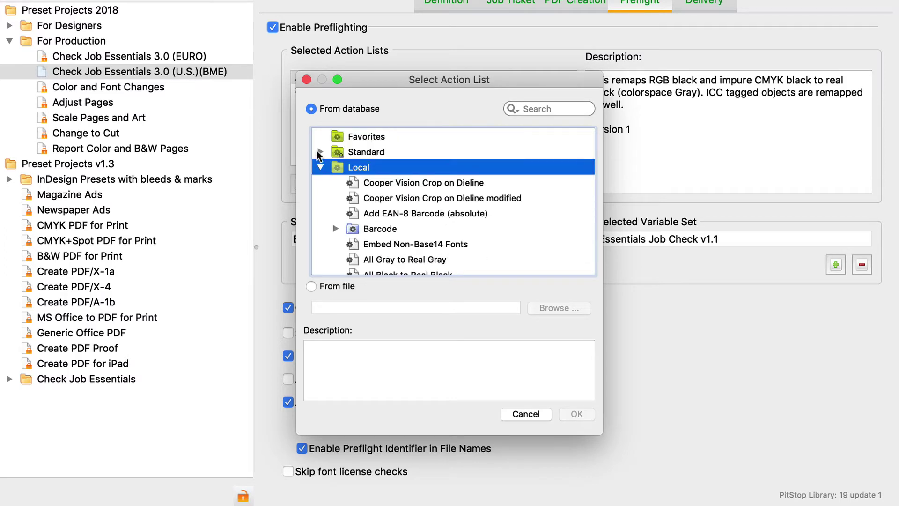
click(320, 152)
scroll(336, 187, down, 4)
click(334, 178)
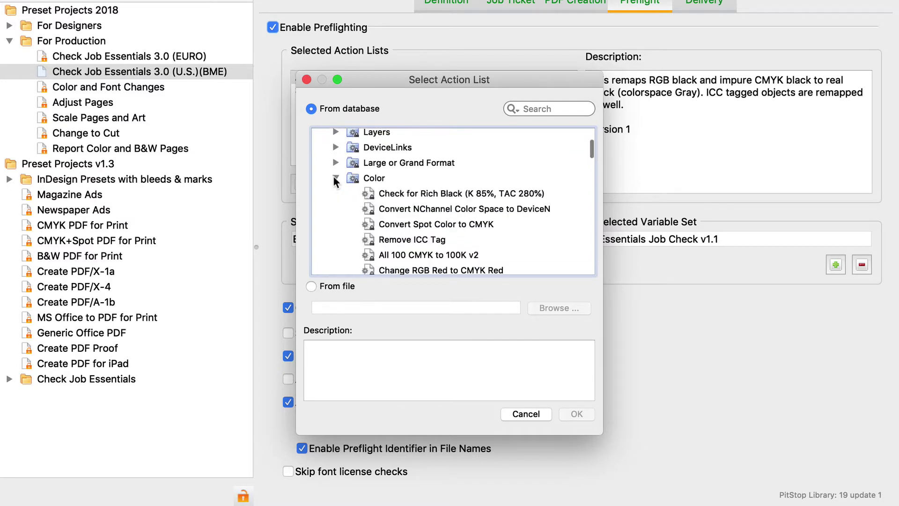
scroll(333, 178, down, 3)
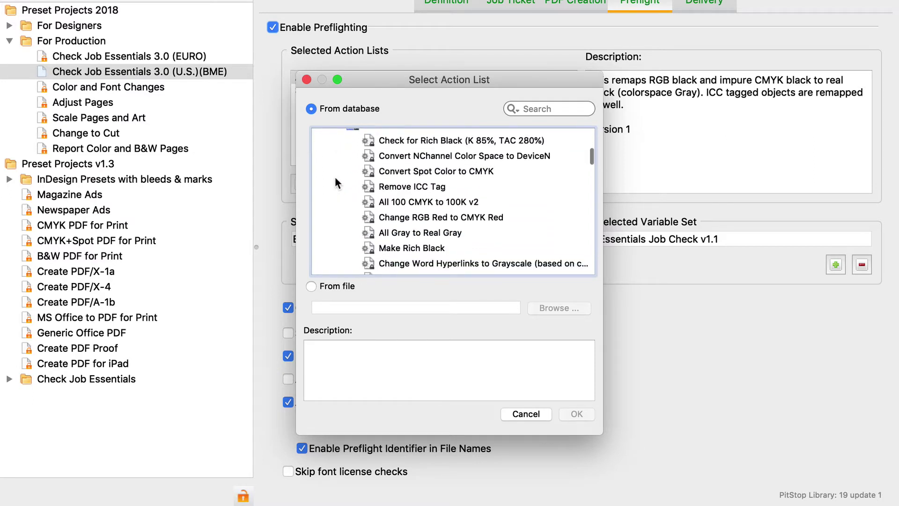
click(407, 171)
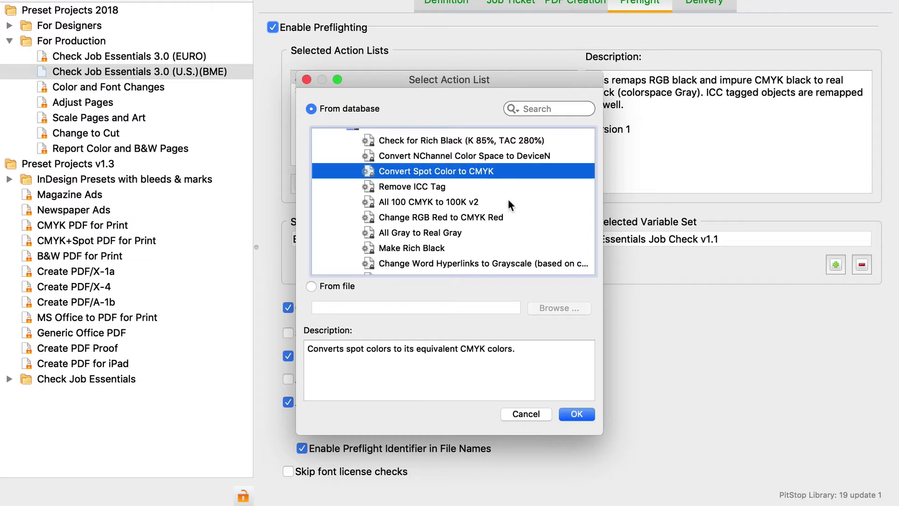
click(539, 143)
scroll(537, 206, down, 3)
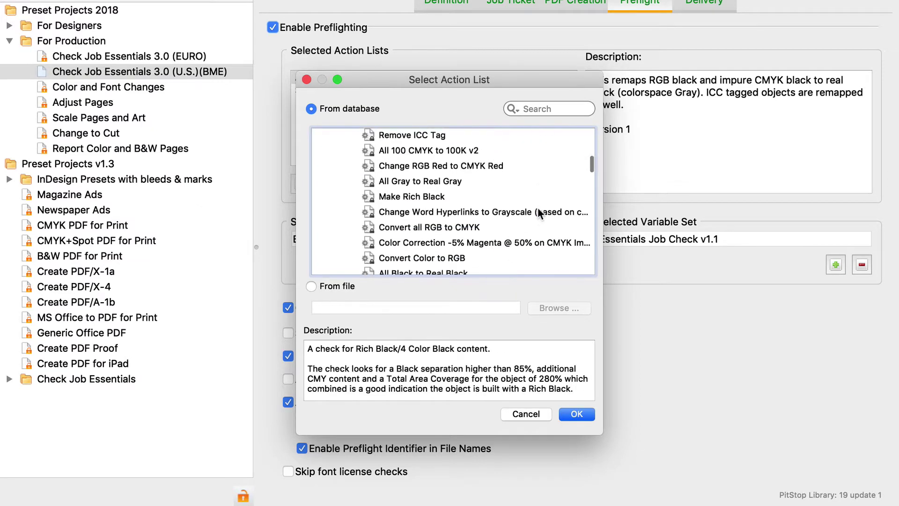
scroll(537, 206, down, 3)
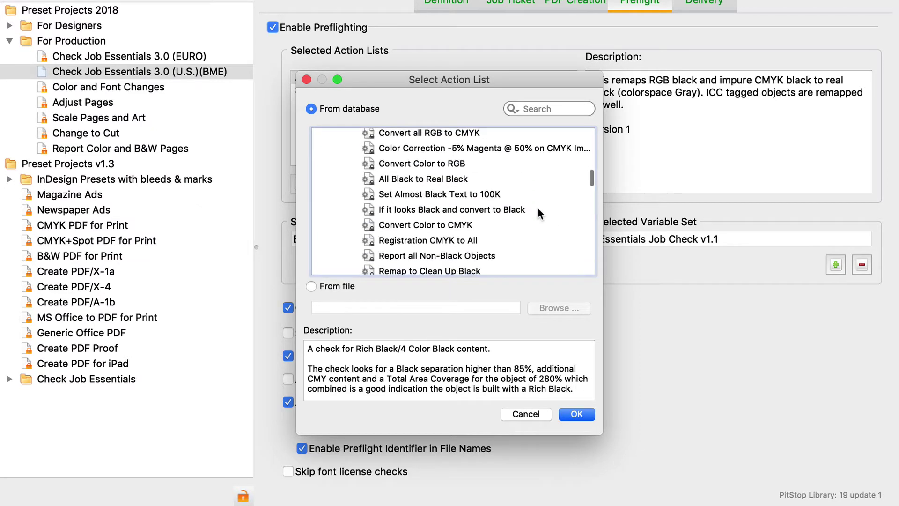
scroll(537, 207, down, 3)
scroll(538, 209, down, 5)
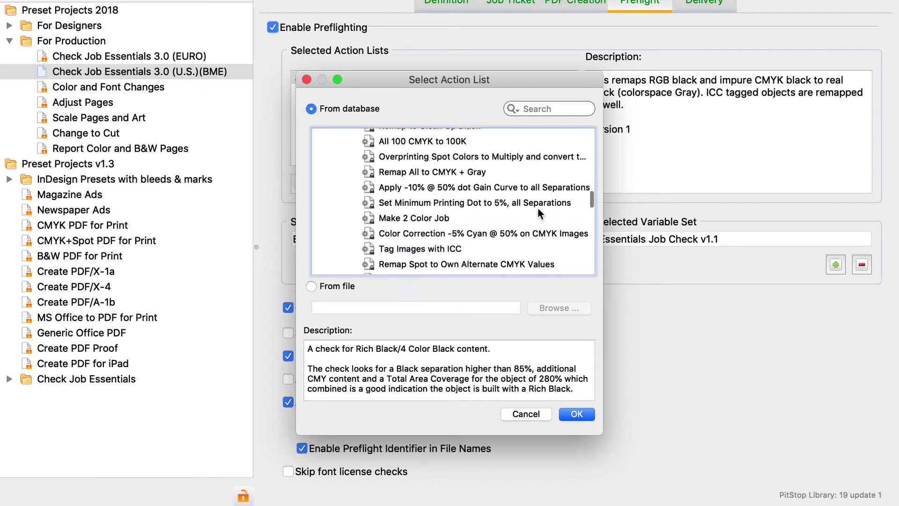
scroll(535, 212, down, 3)
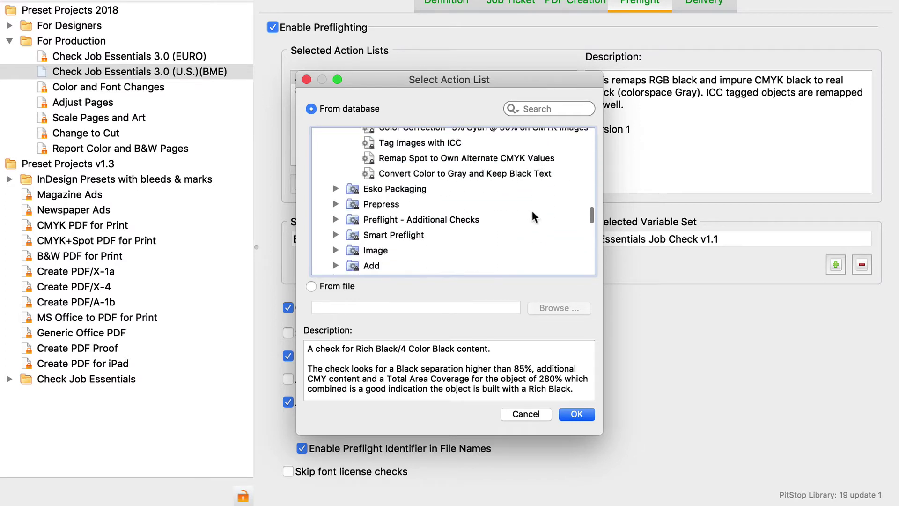
click(336, 188)
scroll(336, 187, down, 4)
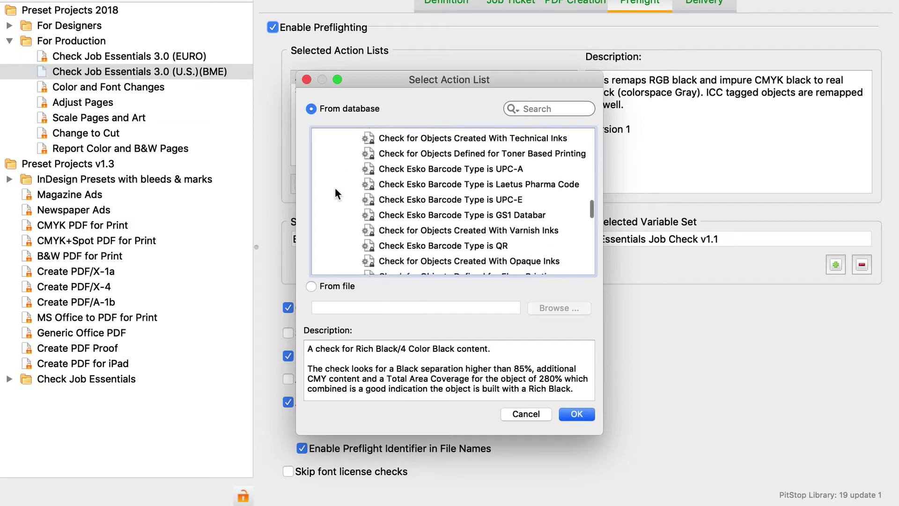
scroll(335, 188, down, 5)
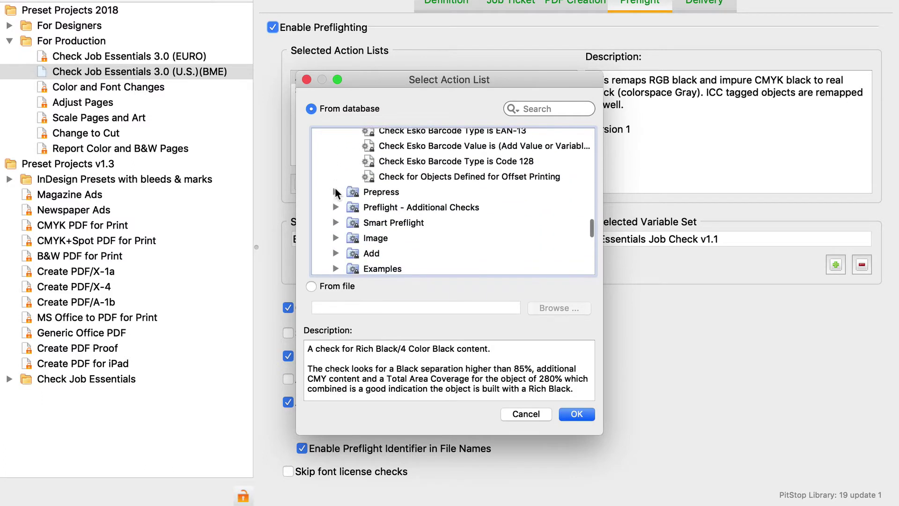
click(335, 188)
scroll(335, 190, down, 4)
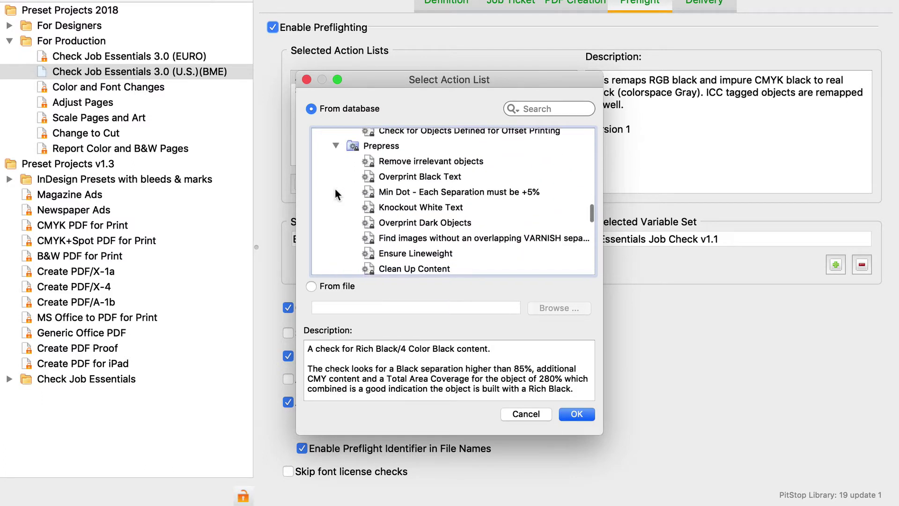
scroll(336, 188, down, 4)
scroll(336, 189, down, 5)
scroll(335, 189, down, 4)
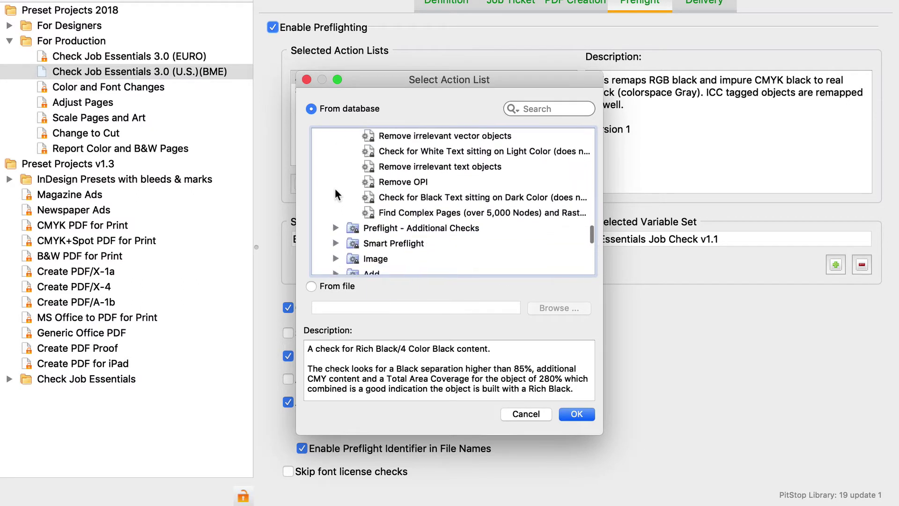
click(336, 189)
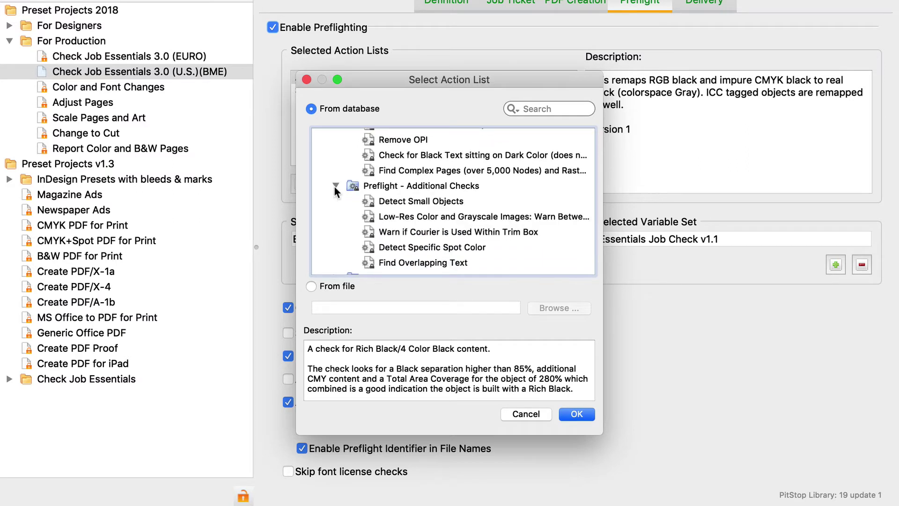
scroll(334, 189, down, 1)
scroll(334, 187, down, 3)
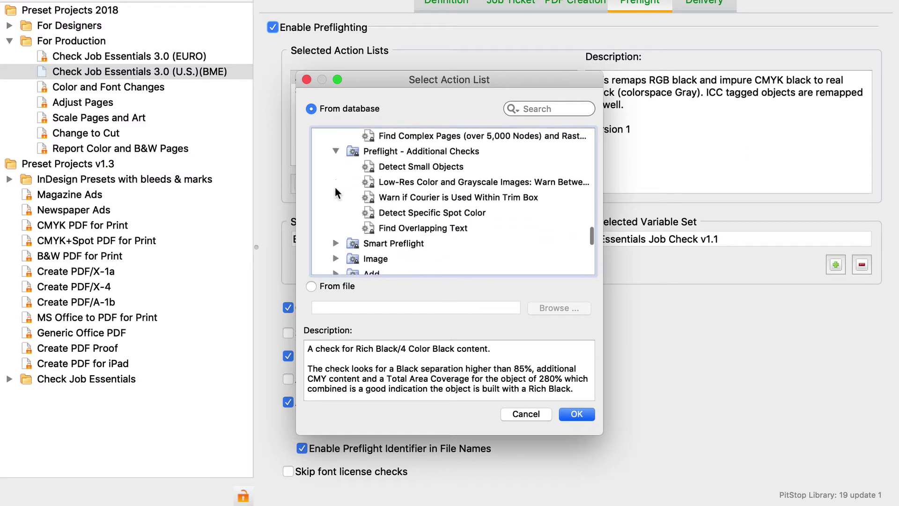
click(336, 219)
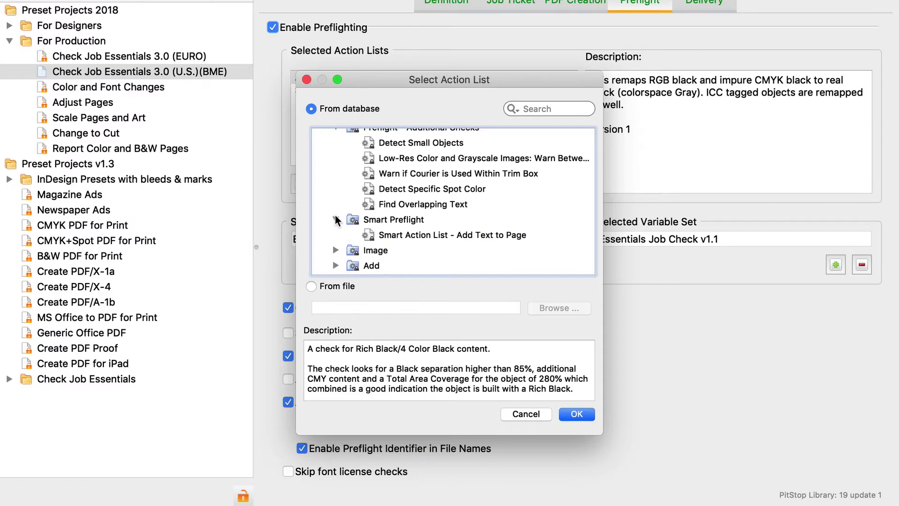
scroll(332, 234, down, 2)
click(336, 223)
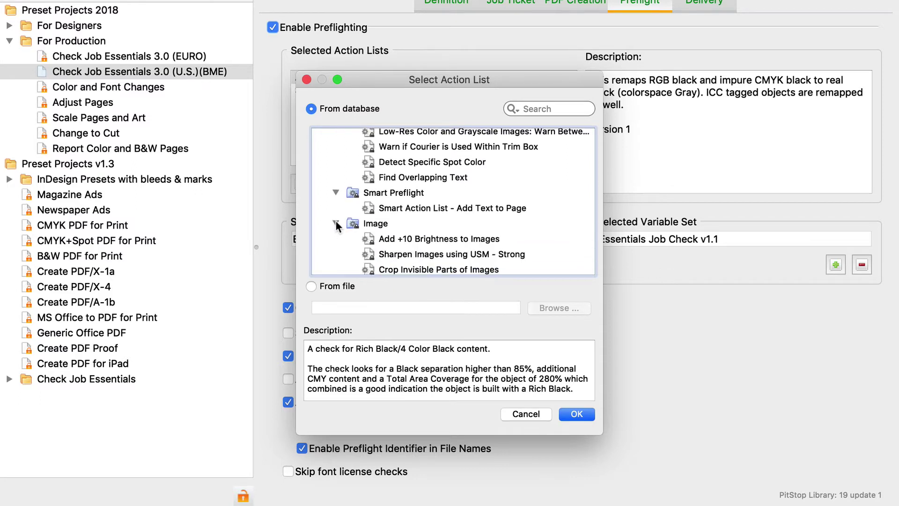
scroll(336, 220, down, 3)
scroll(336, 221, down, 4)
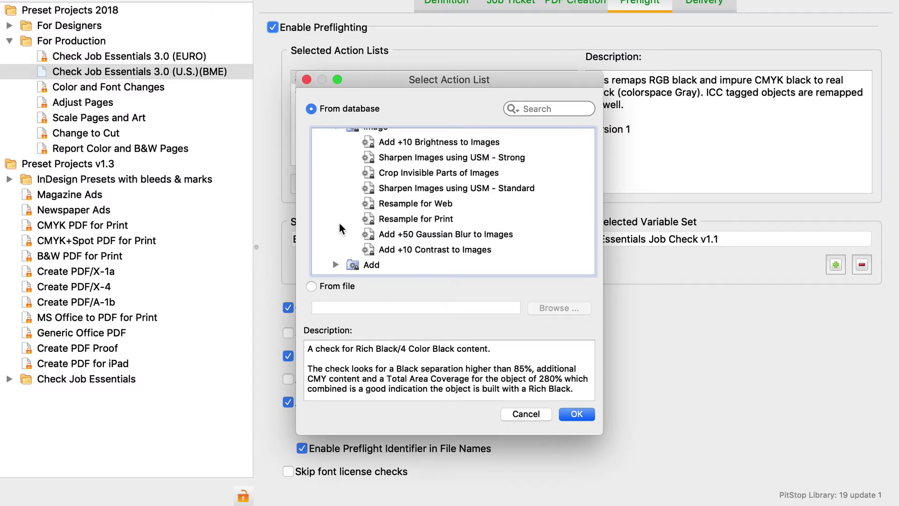
click(510, 413)
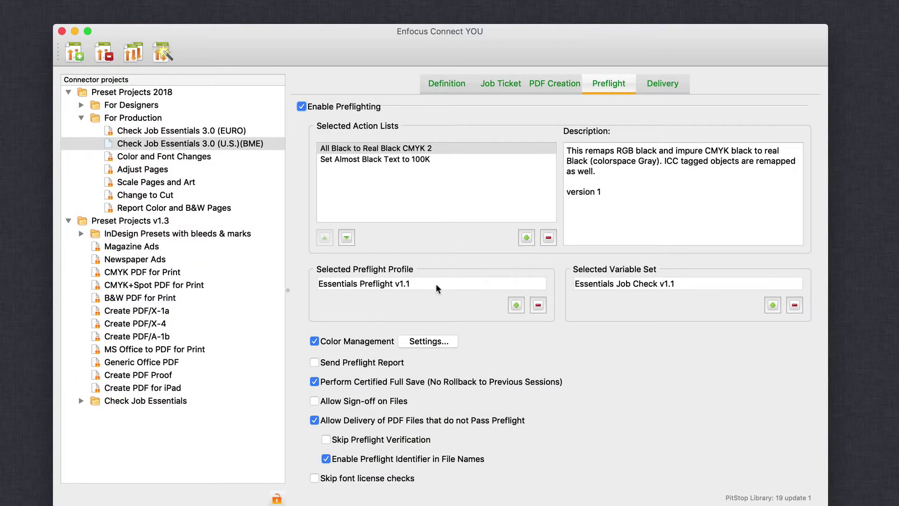
click(417, 341)
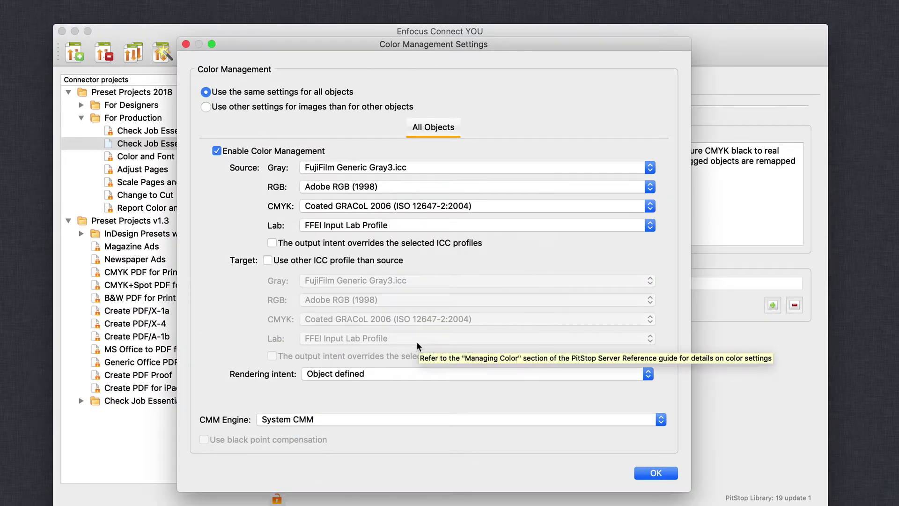
click(654, 473)
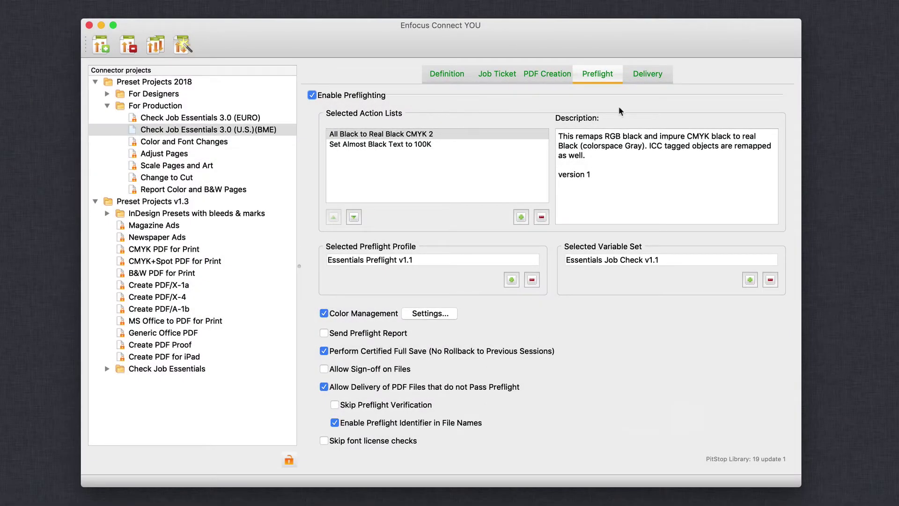
Step: Keep Email as the primary delivery point, leave secondary delivery off, and cancel email configuration
click(633, 78)
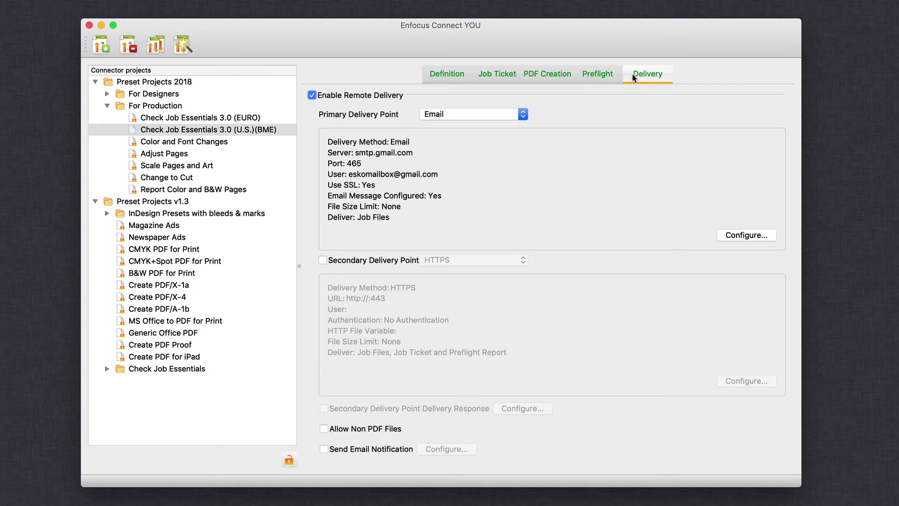
click(523, 115)
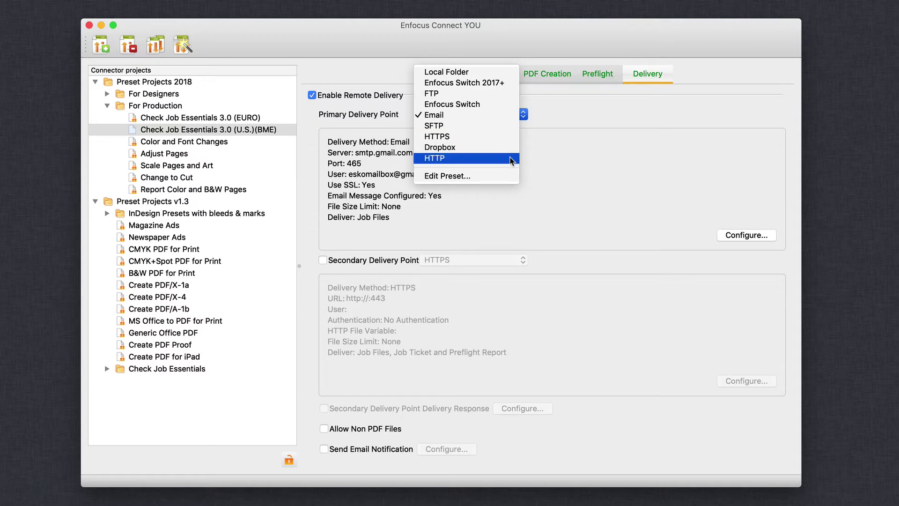
click(514, 116)
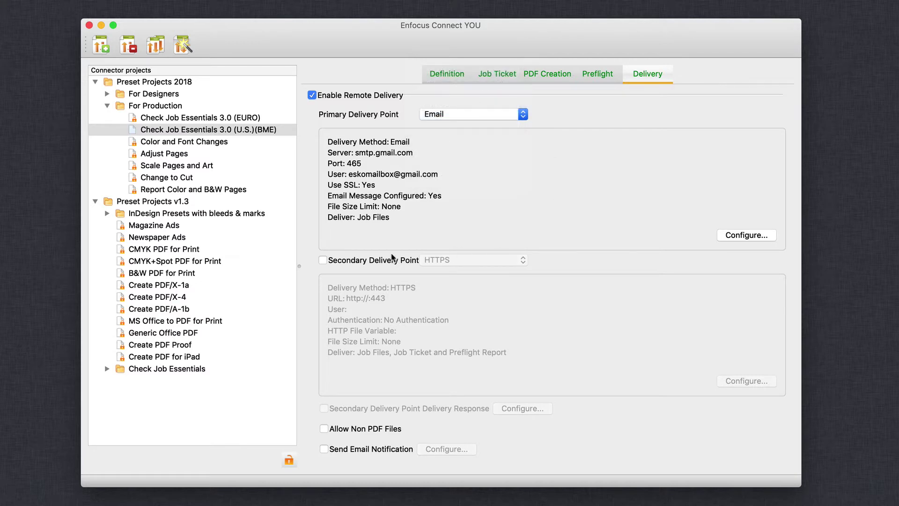
click(377, 262)
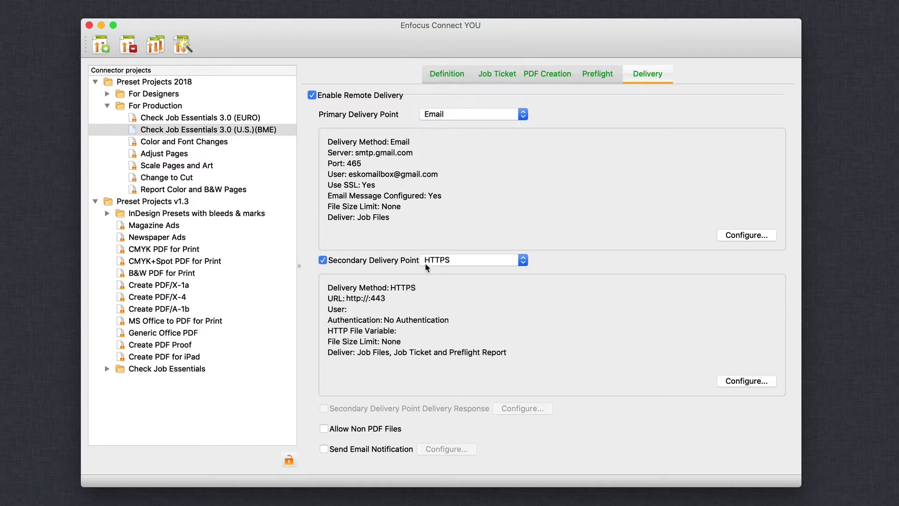
click(397, 264)
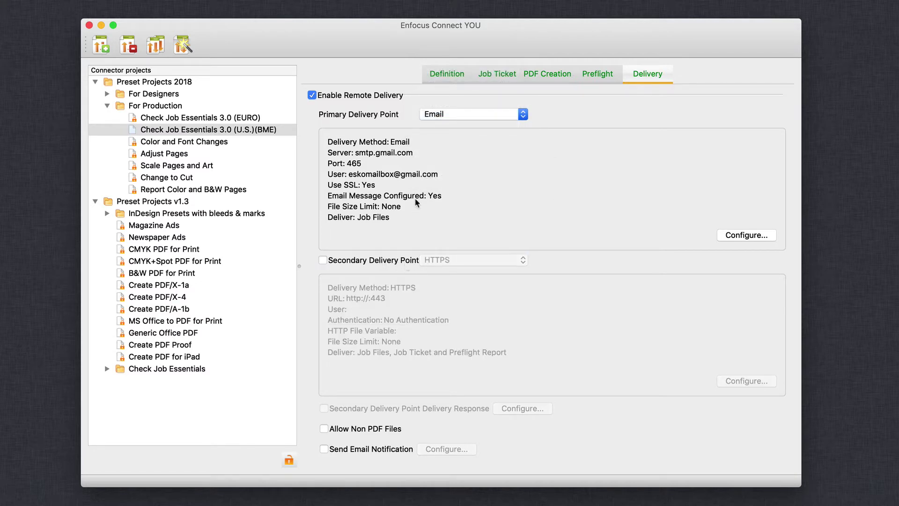
click(727, 235)
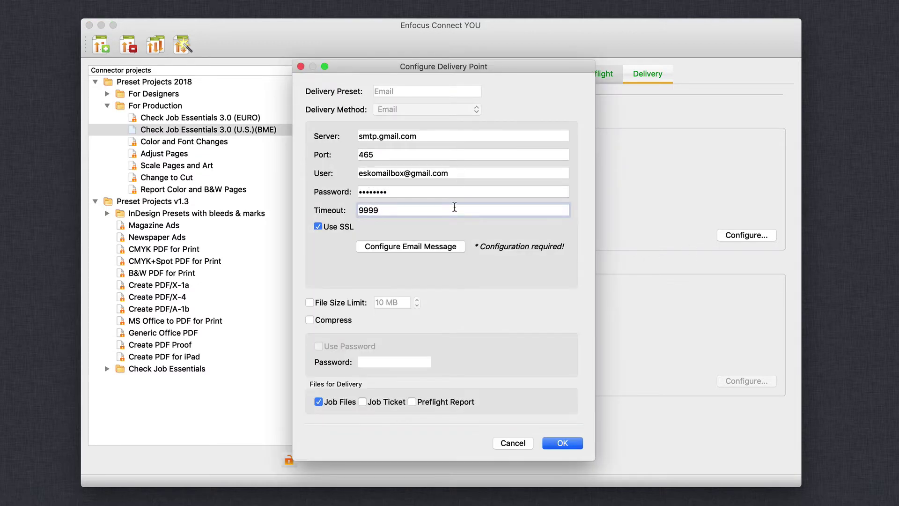
click(512, 442)
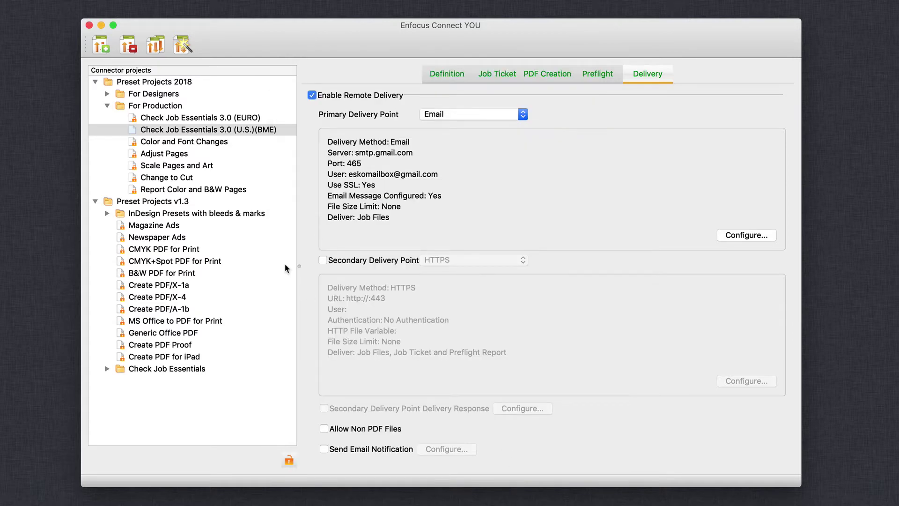
Step: Create the Check Job Essentials connector, dismiss the confirmation, and move its window to the top
click(183, 45)
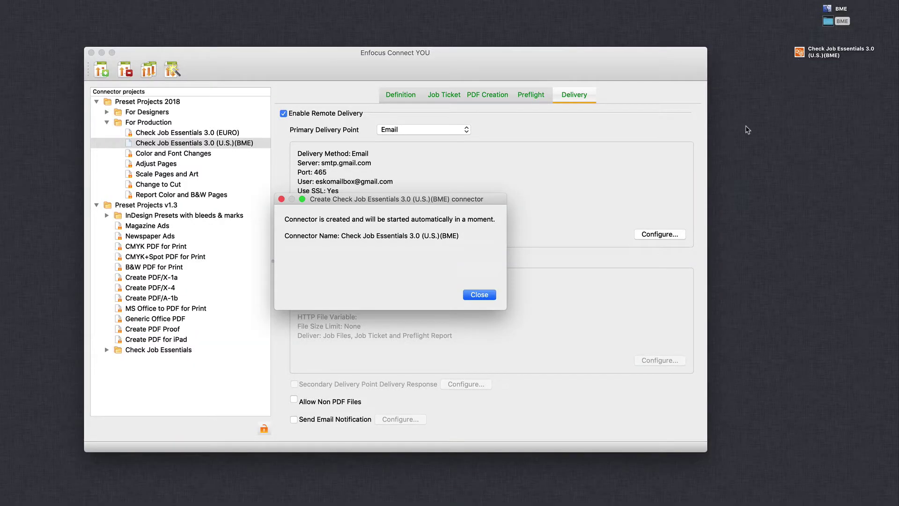
click(476, 294)
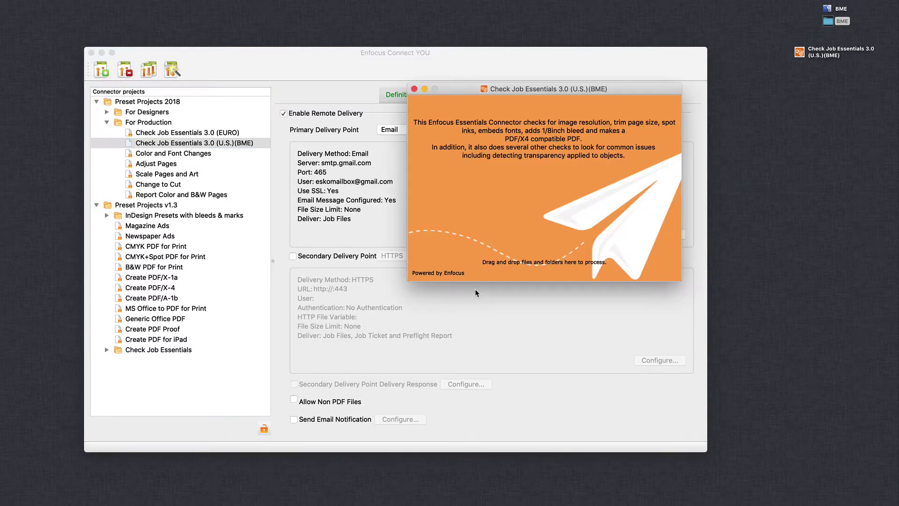
drag(580, 89, 632, 7)
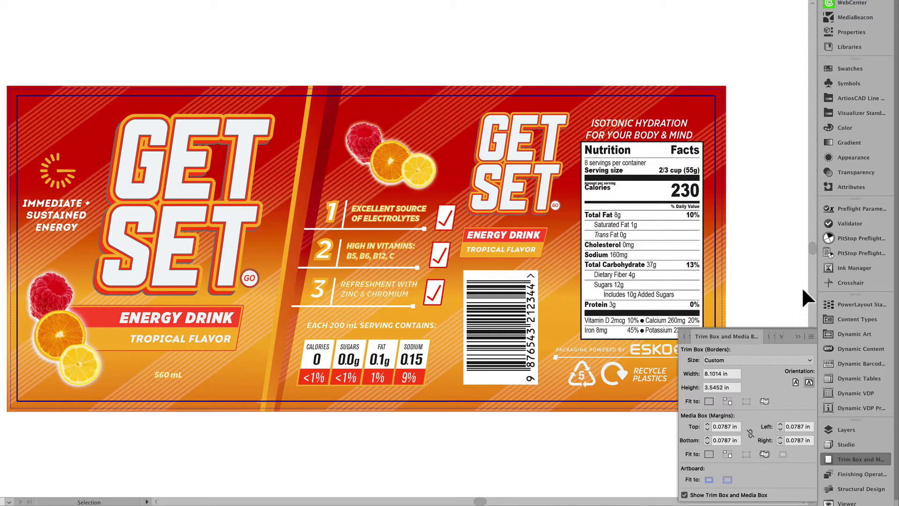
Step: Review the label's inks, then export all pages to Check Job Essentials 3.0 (U.S.)(BME)
click(832, 269)
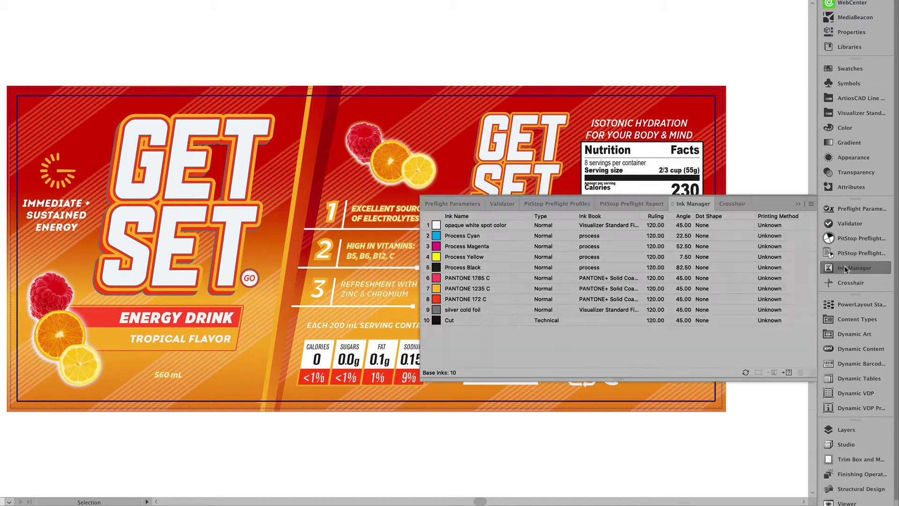
click(490, 227)
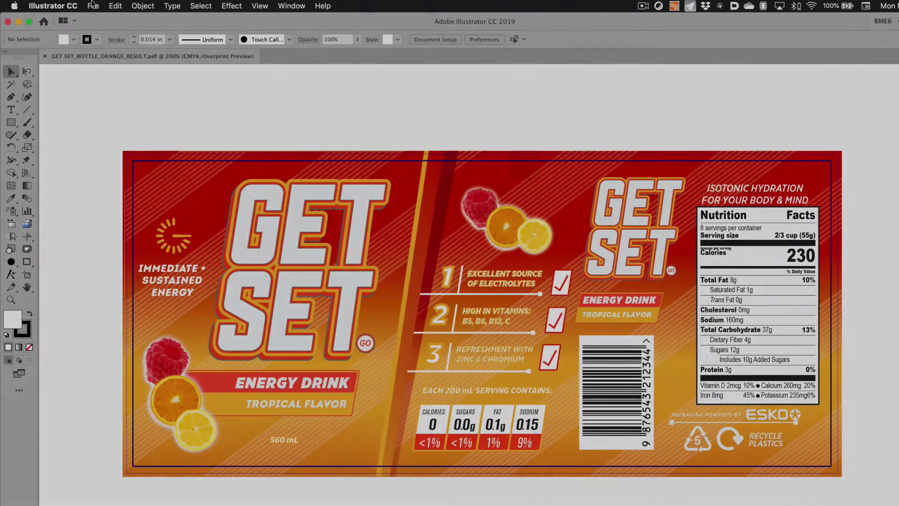
click(93, 5)
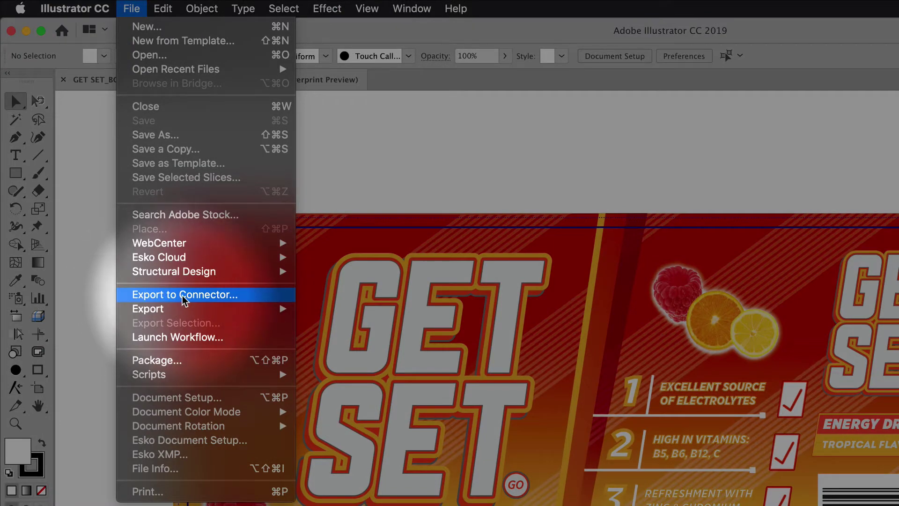
click(184, 295)
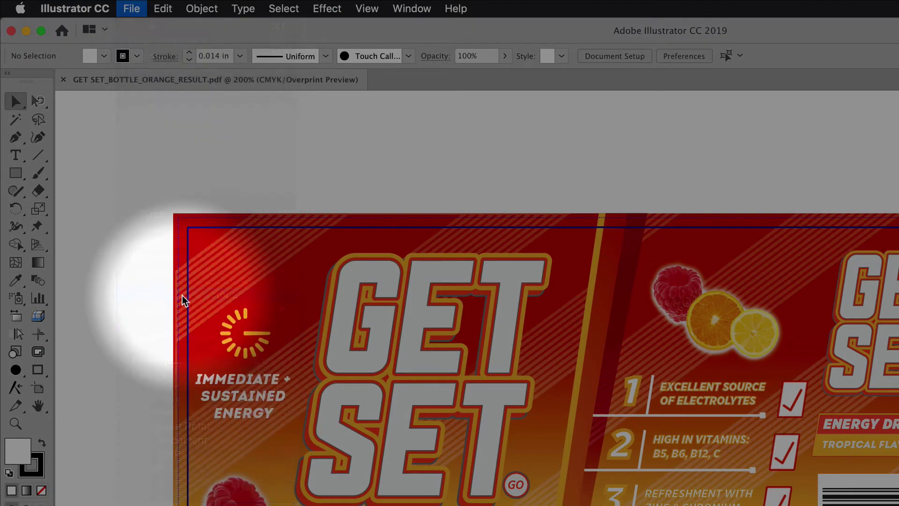
click(252, 120)
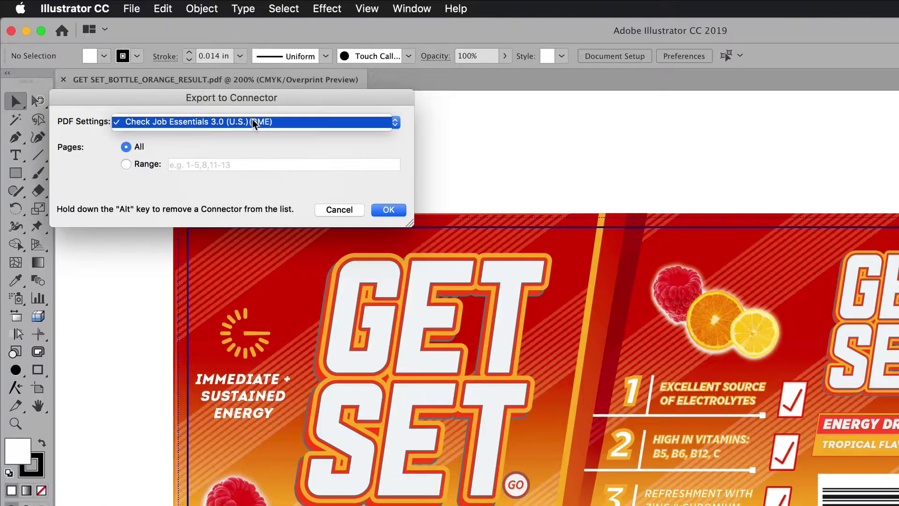
click(253, 120)
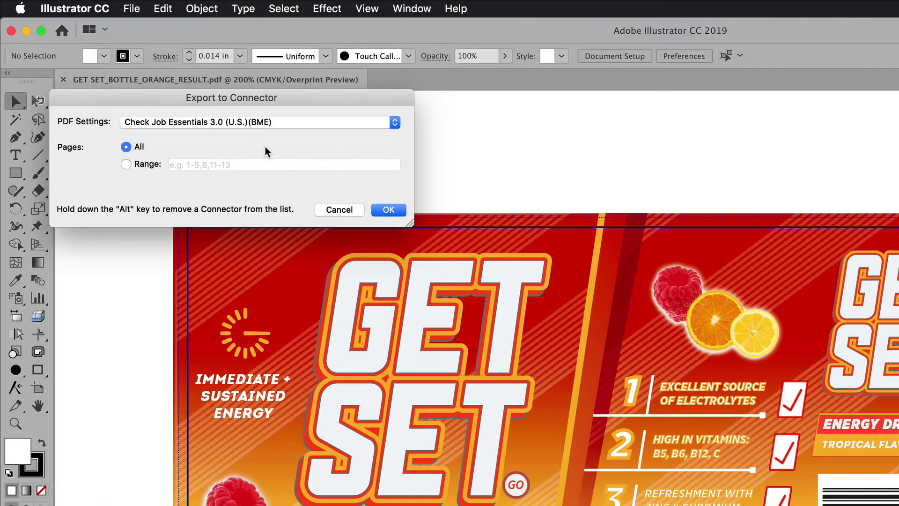
Step: Confirm the export and set a Custom document page size with height 3.54
click(378, 211)
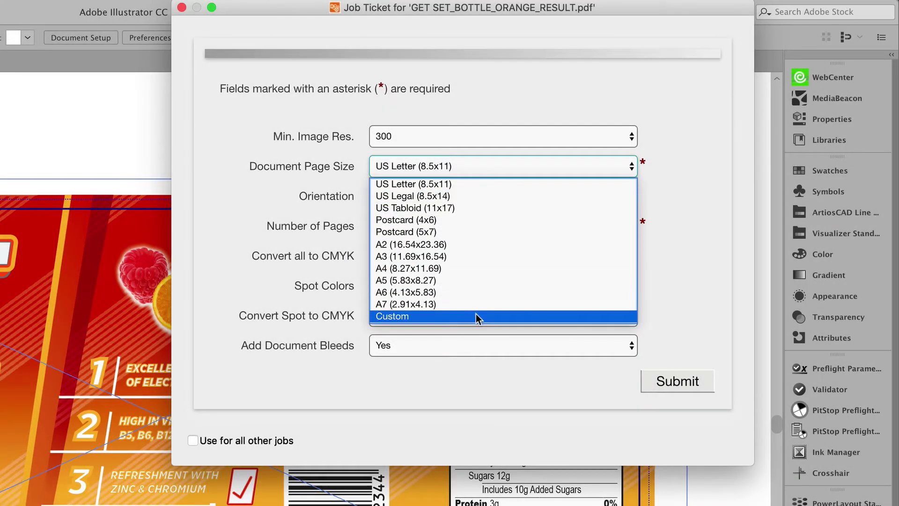
click(476, 314)
click(440, 195)
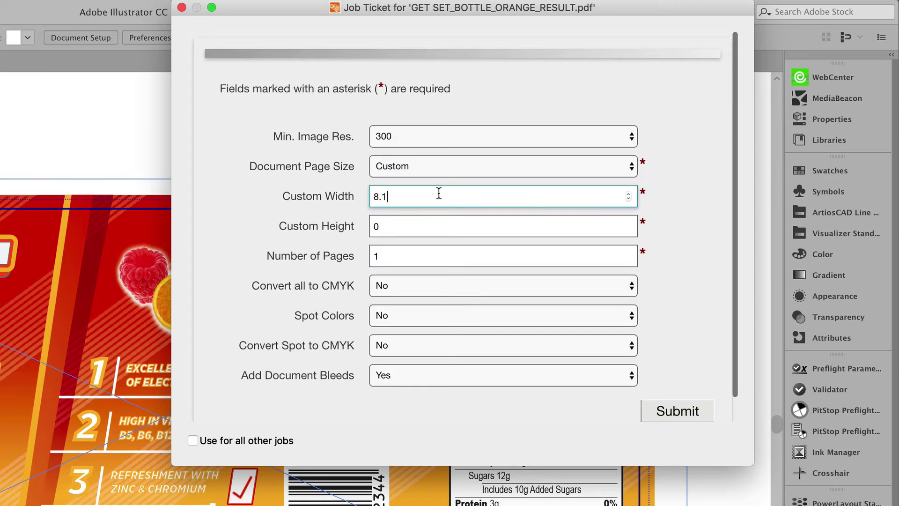
key(Tab)
text(3.54)
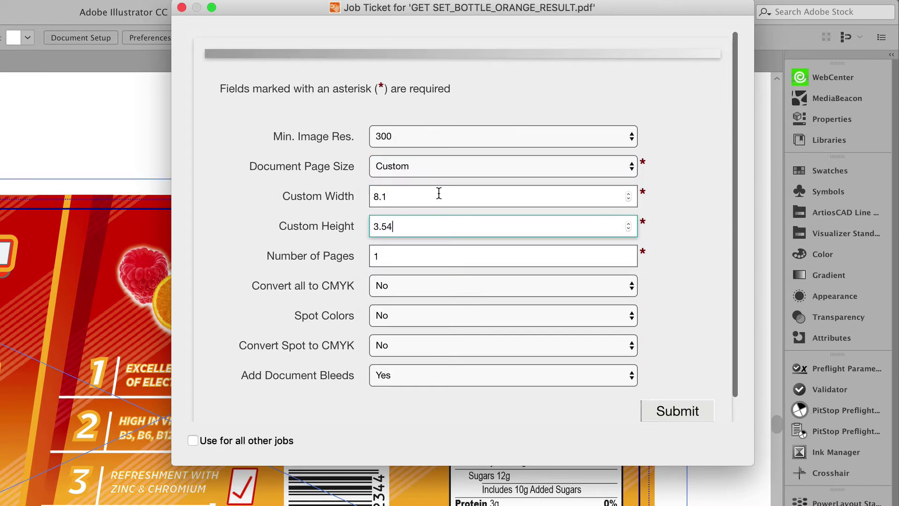
key(Tab)
key(Tab)
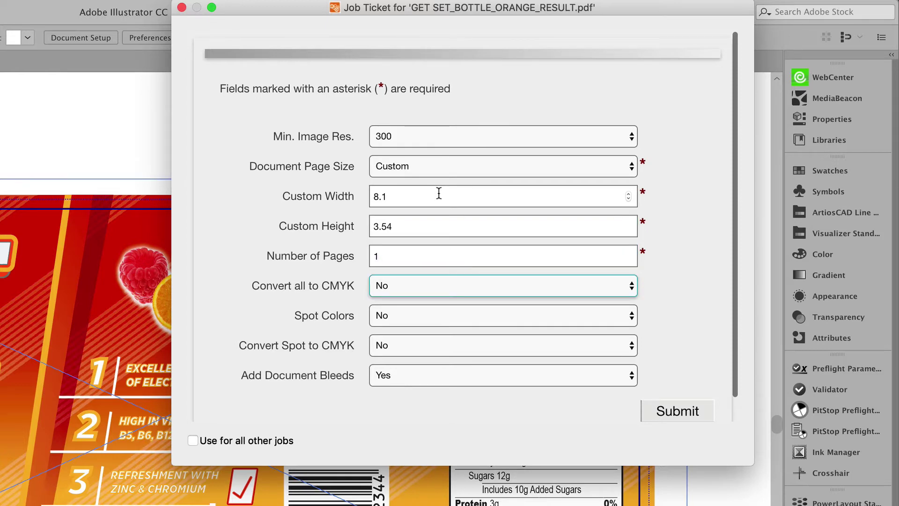
Step: Set Spot Colors to Yes with 6 spots, submit the ticket, and open the preflight report
key(Tab)
key(y)
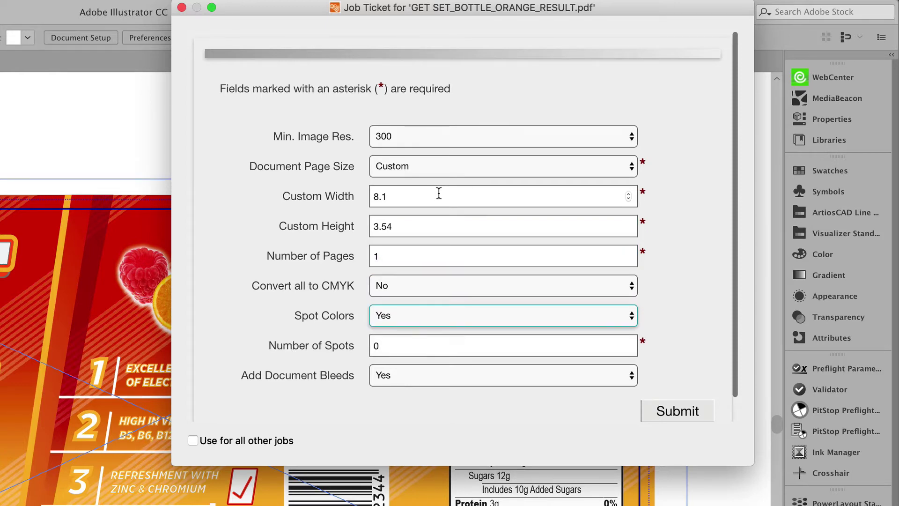
key(Tab)
text(6)
key(Tab)
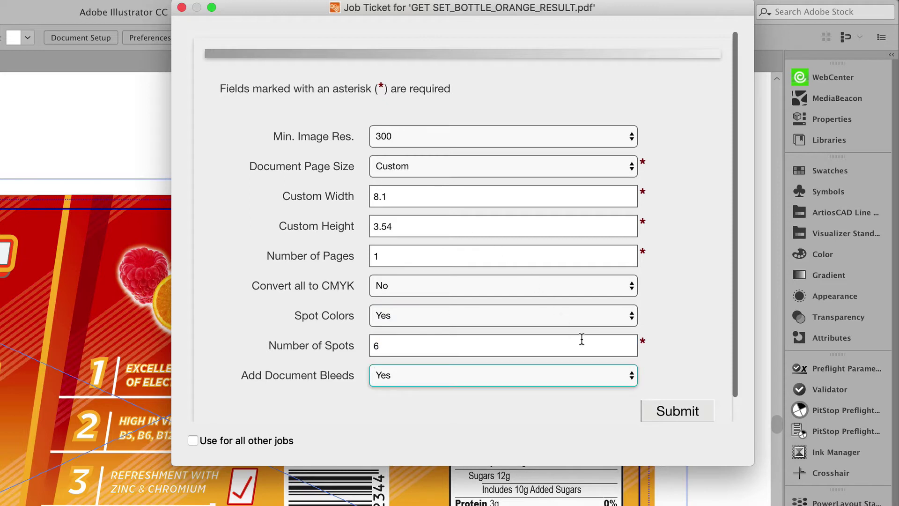
click(667, 415)
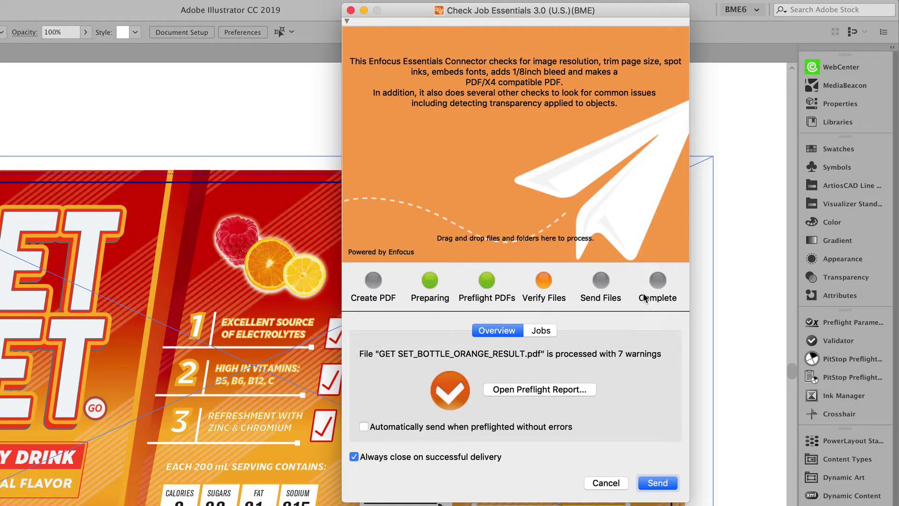
click(545, 389)
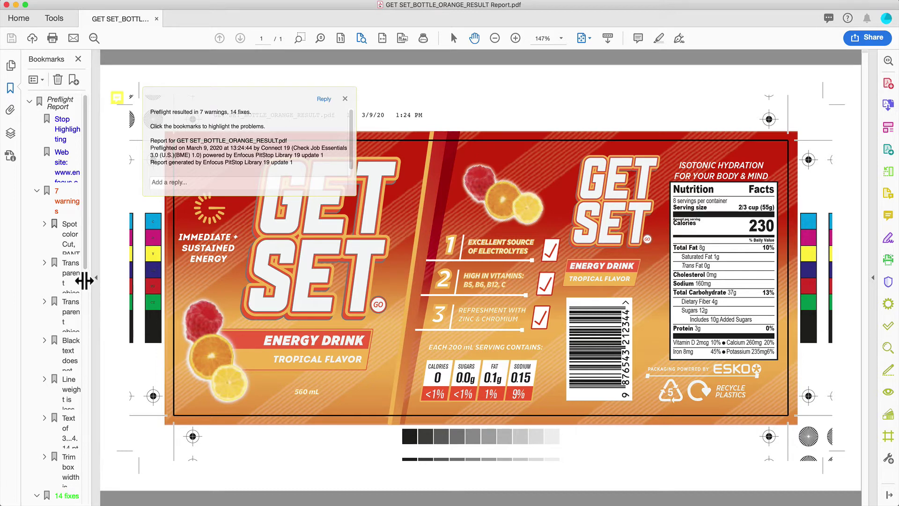
Step: Review the spot colour and transparency warnings and the fixes list, then return to the connector
drag(89, 280, 173, 271)
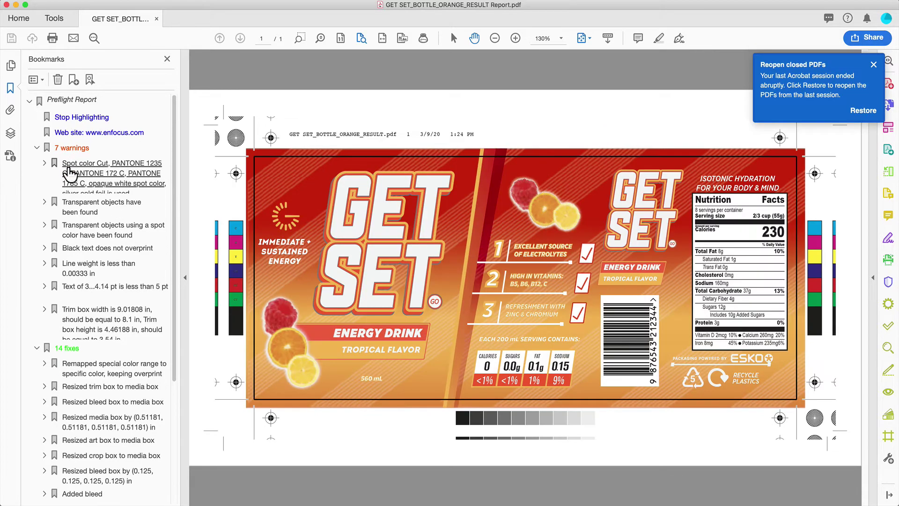
click(69, 174)
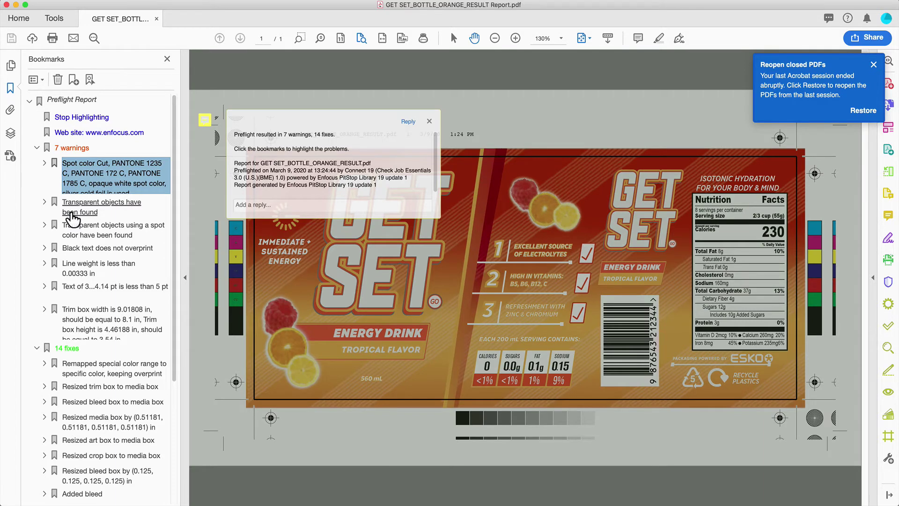
click(72, 213)
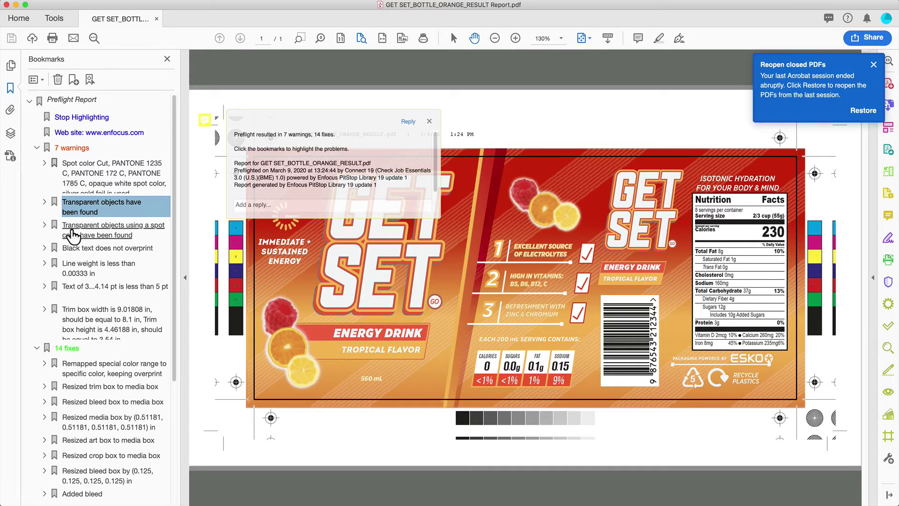
click(73, 235)
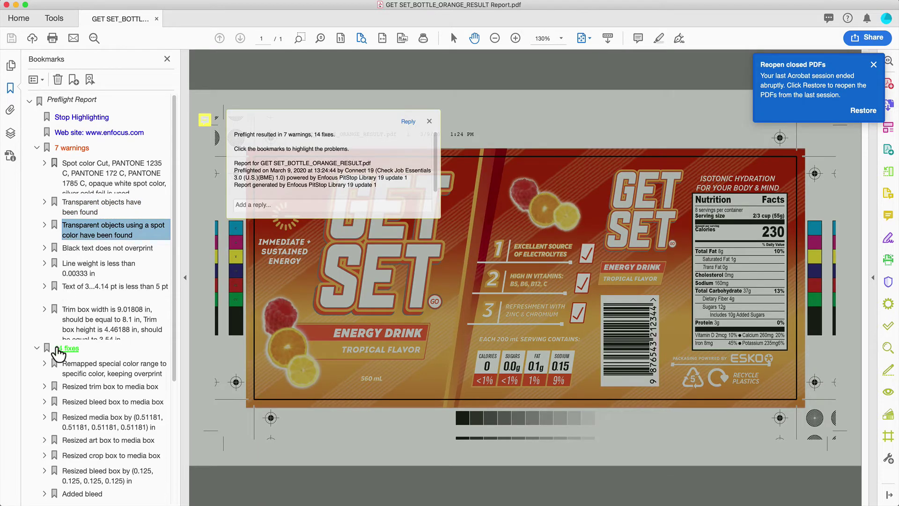
scroll(59, 354, down, 6)
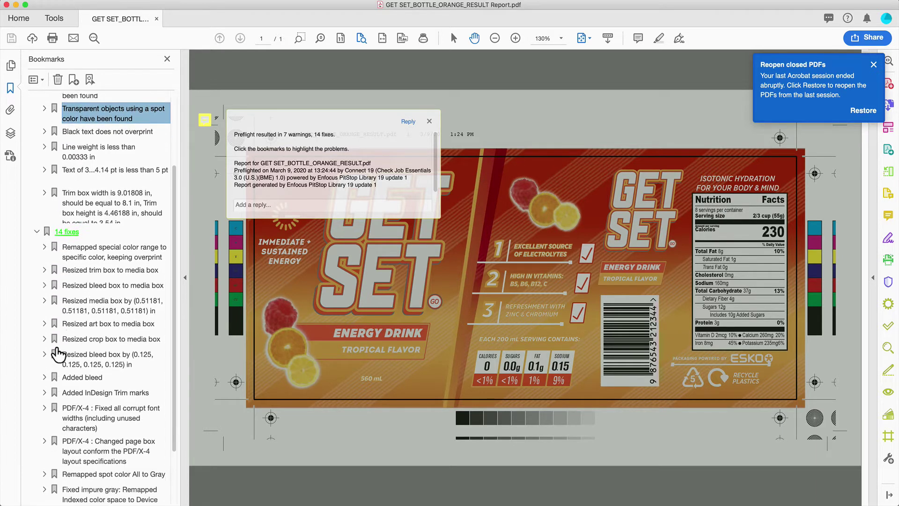
scroll(59, 354, down, 2)
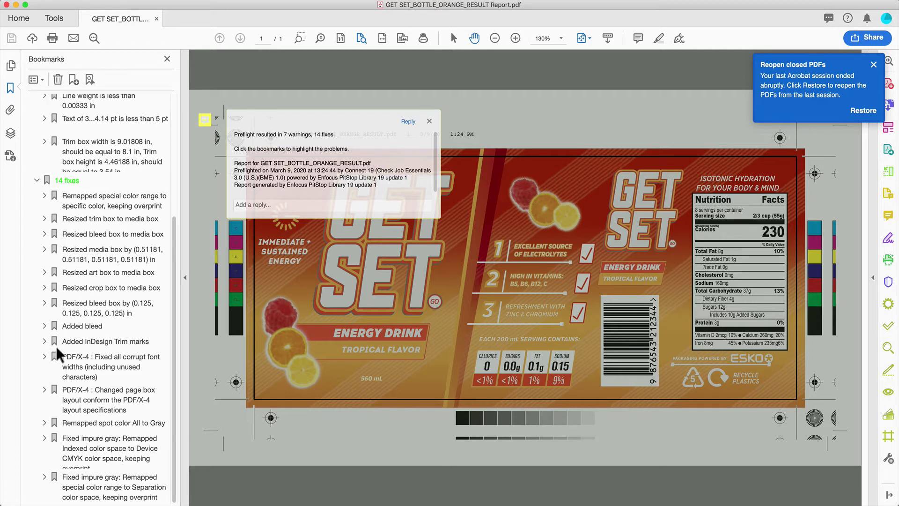
key(super+Tab)
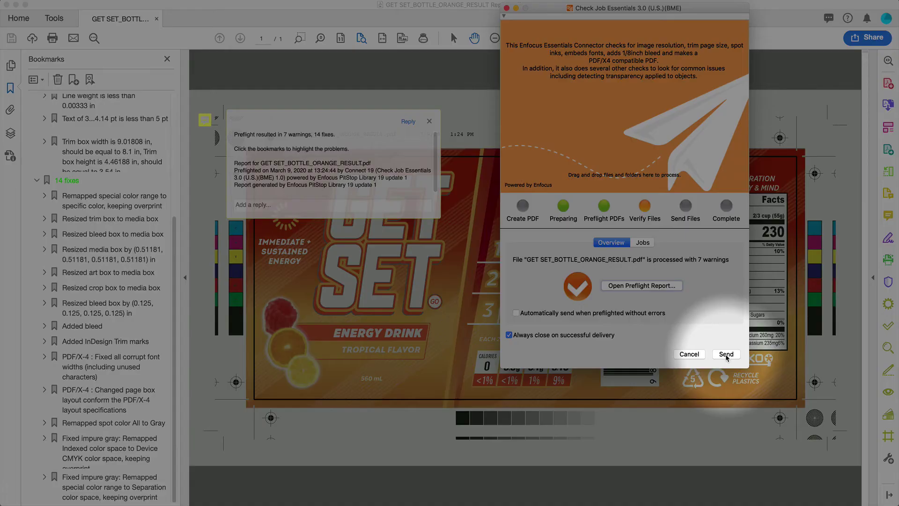
Step: Send GET SET_BOTTLE_ORANGE_RESULT_P.pdf on by e-mail from the connector
click(725, 355)
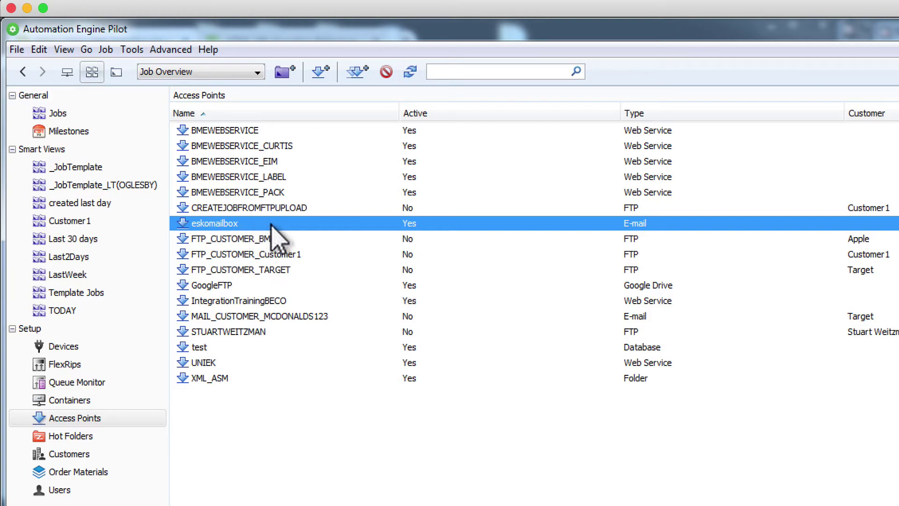
Step: Inspect the eskomailbox access point's Monitoring and Automatic Actions settings, widening the dialog to read the Original Art path
double_click(271, 224)
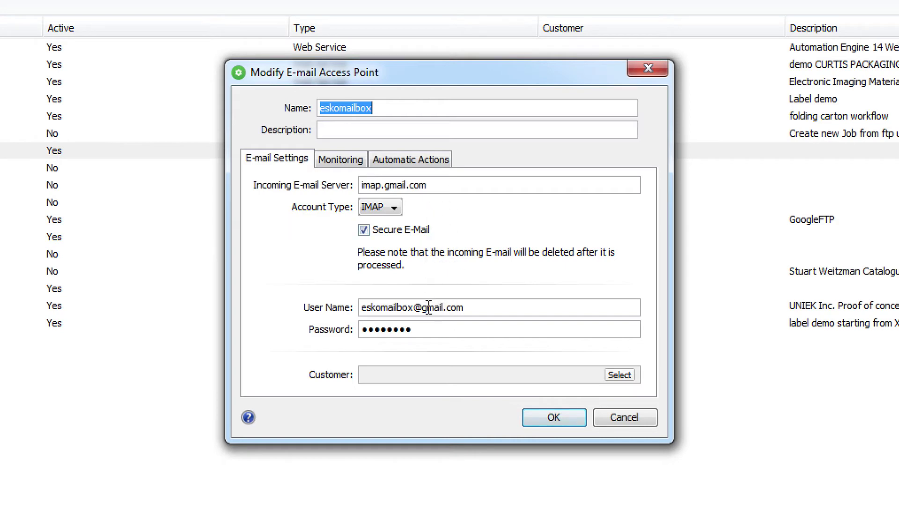
click(345, 160)
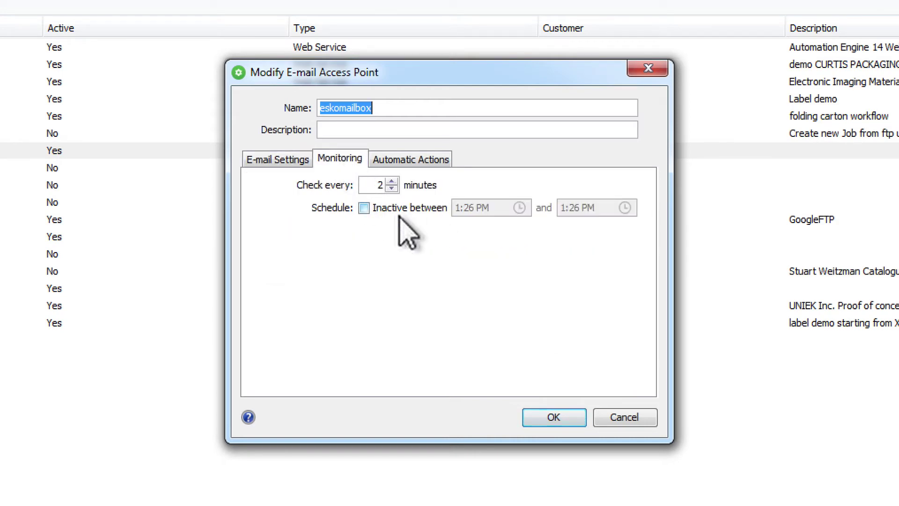
click(423, 160)
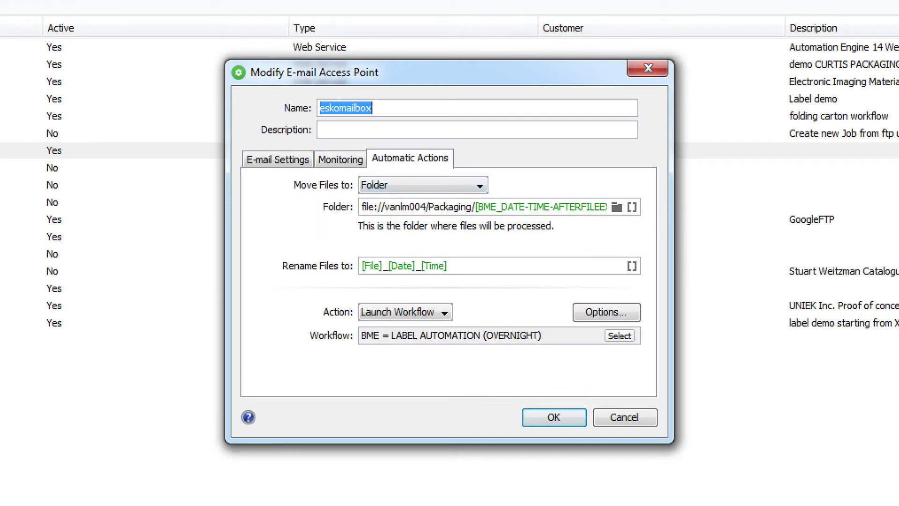
drag(672, 215, 898, 216)
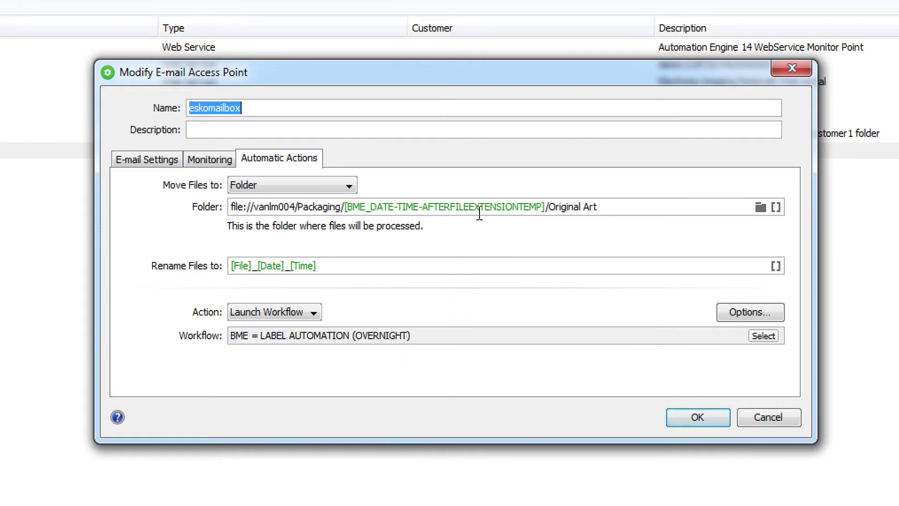
Step: Close the access point settings and open the BME_DATE-TIME-AFTERFILEEXTENSIONTEMP SmartName found by searching 'after'
click(791, 69)
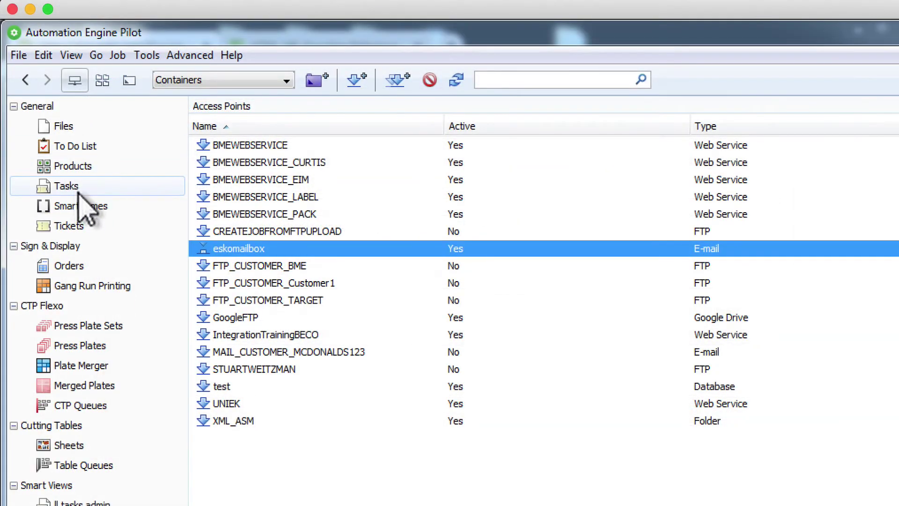
click(80, 205)
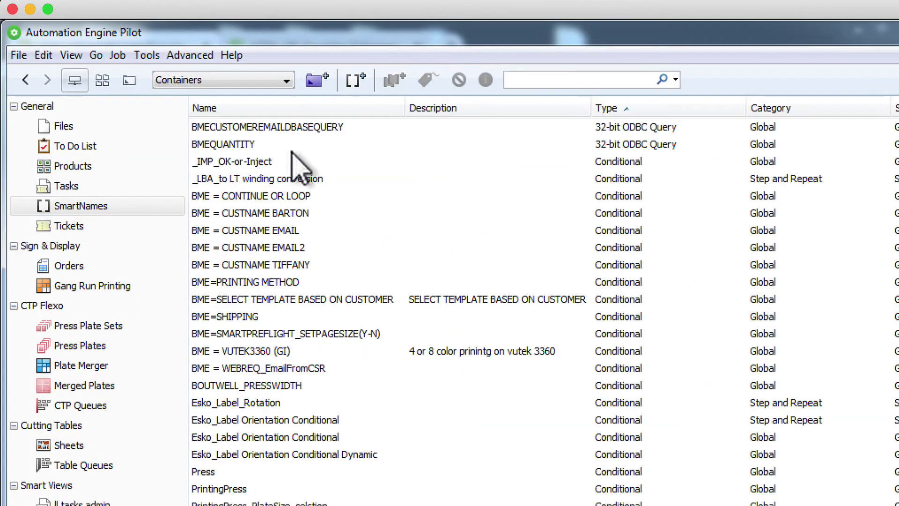
click(548, 74)
text(a)
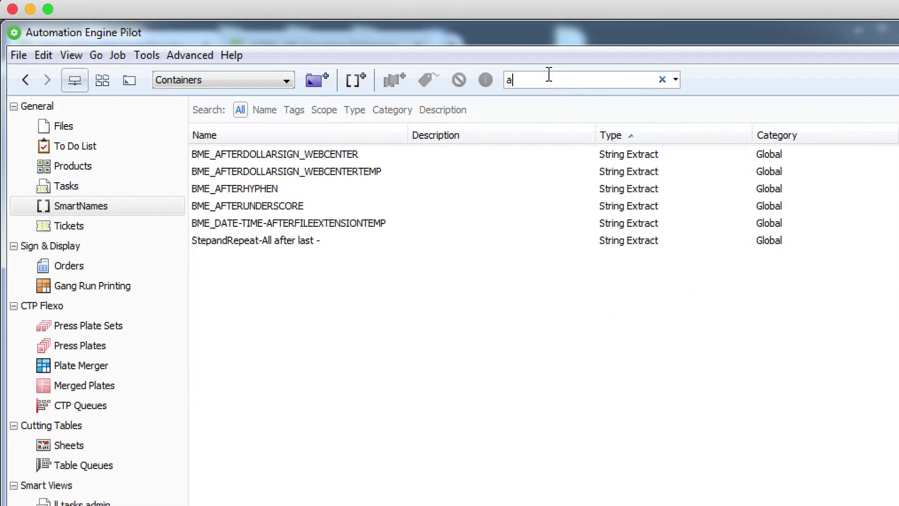
text(ftre)
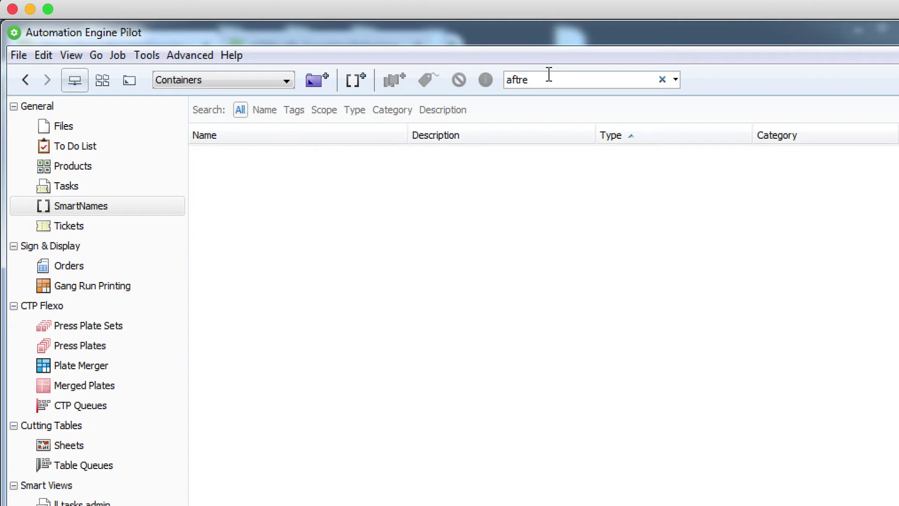
key(BackSpace)
key(BackSpace)
text(e)
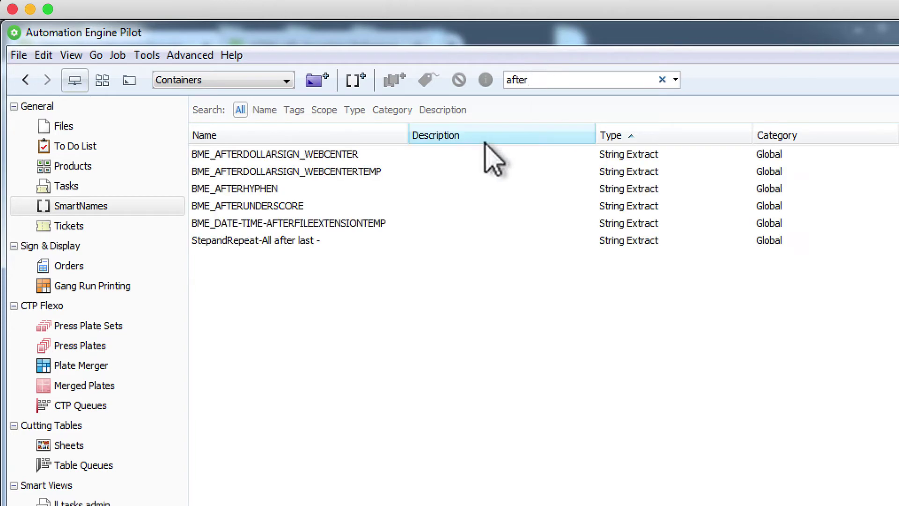
double_click(384, 223)
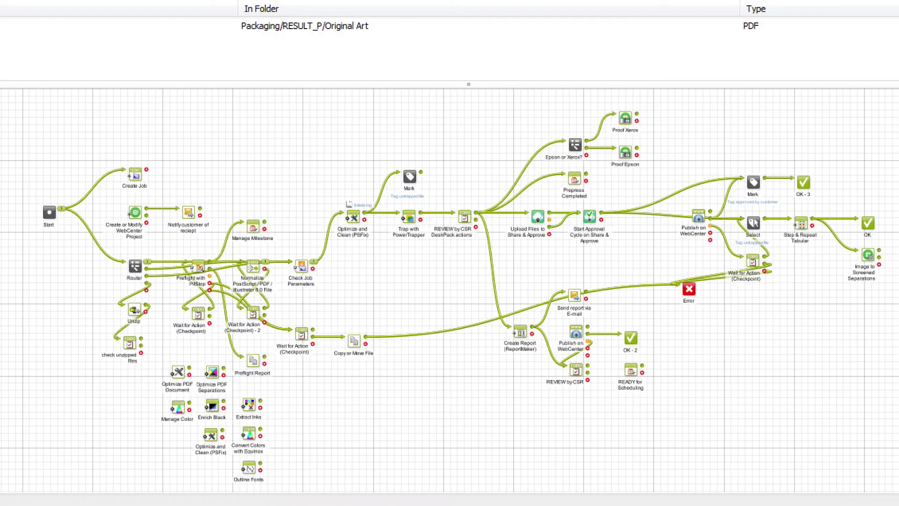
Step: Inspect the workflow's PSFix and REVIEW by CSR DeskPack actions steps and the label PDF at Start
scroll(450, 290, up, 2)
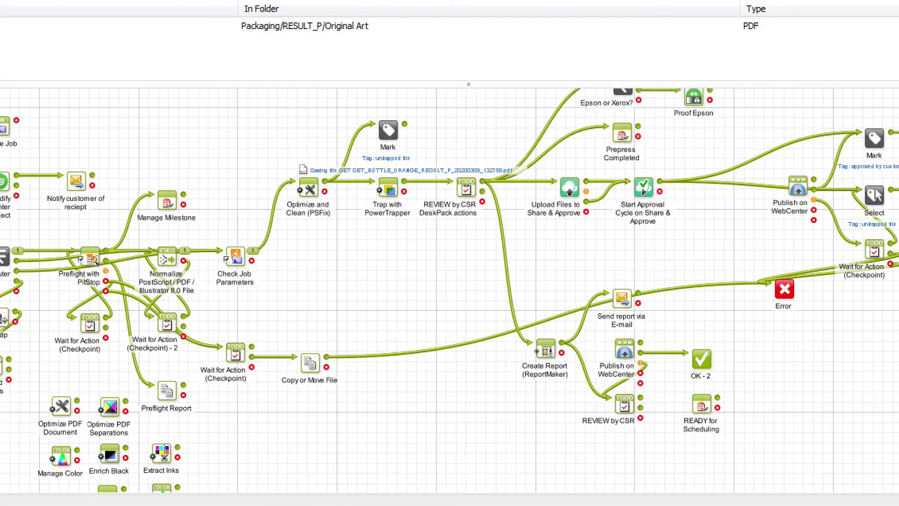
scroll(449, 291, up, 1)
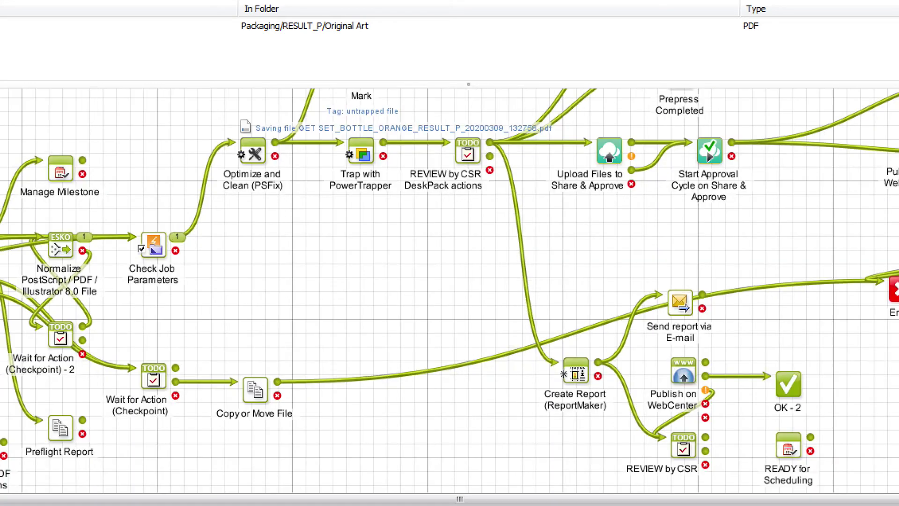
click(253, 157)
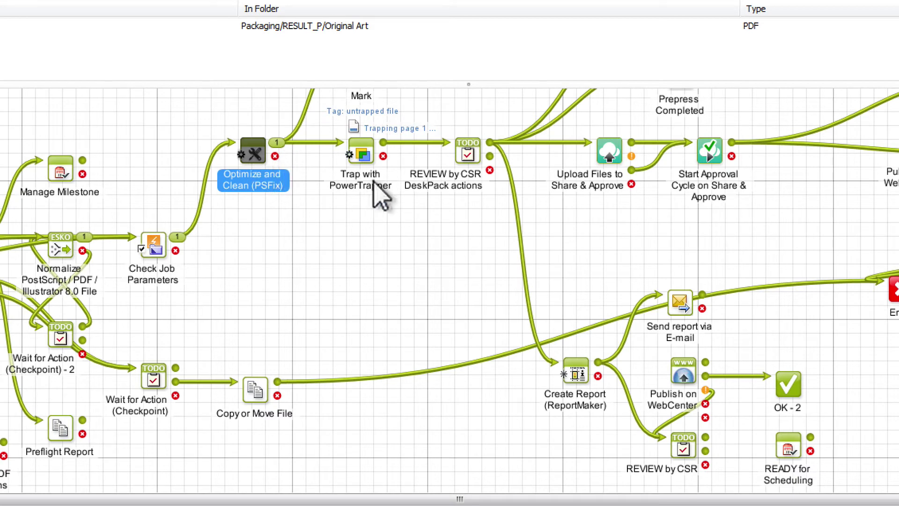
scroll(449, 290, up, 3)
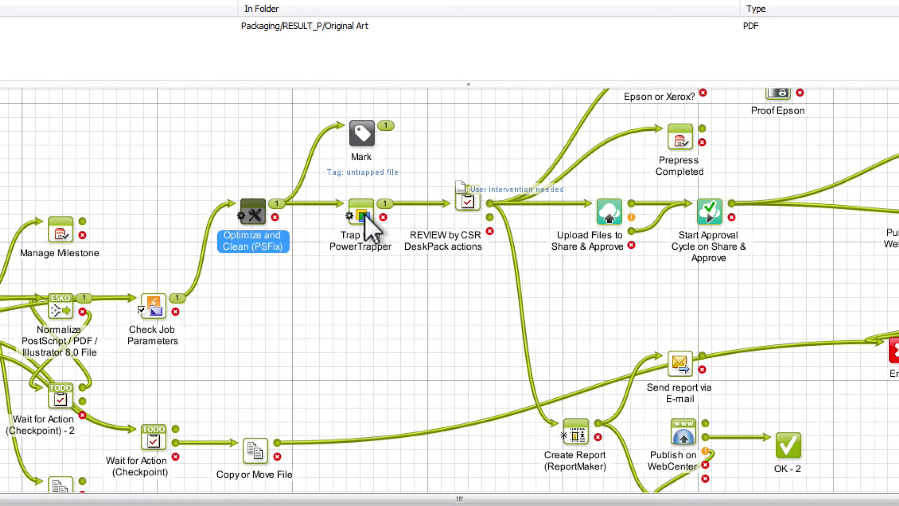
click(467, 217)
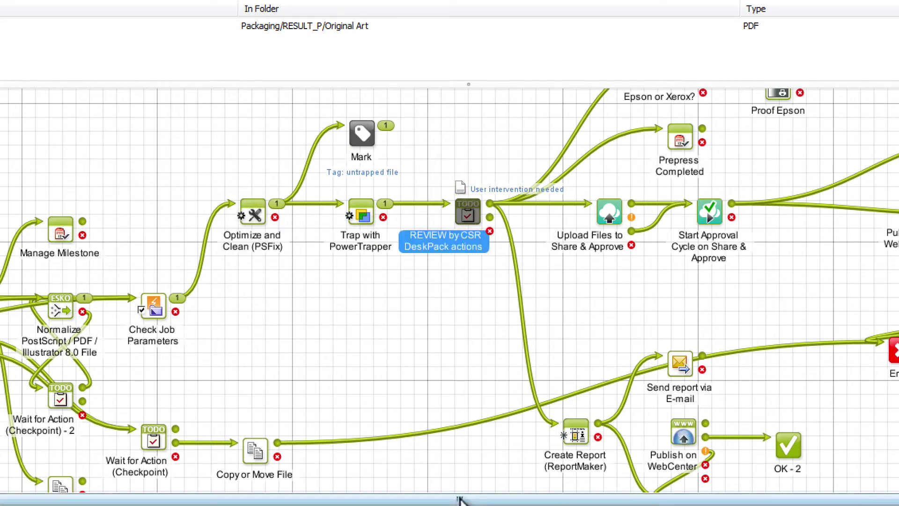
drag(459, 500, 251, 496)
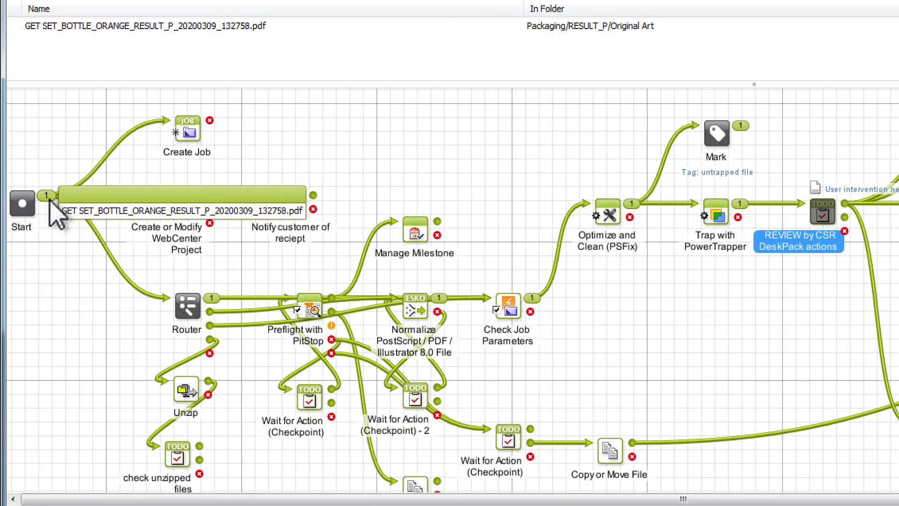
click(77, 212)
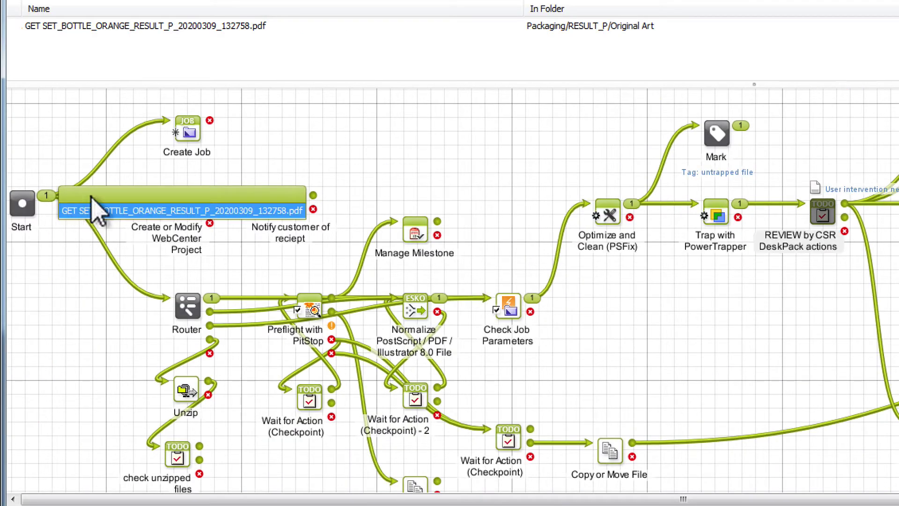
drag(94, 210, 315, 150)
mouse_move(210, 304)
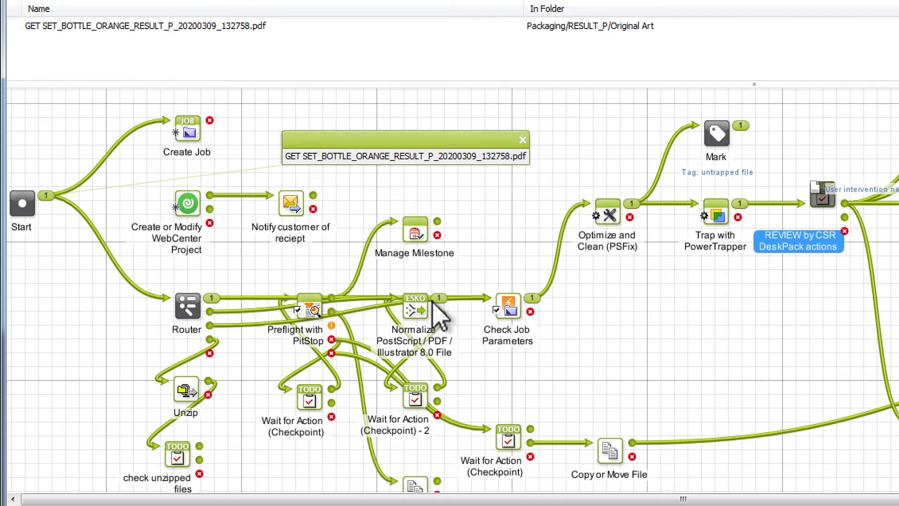
mouse_move(439, 304)
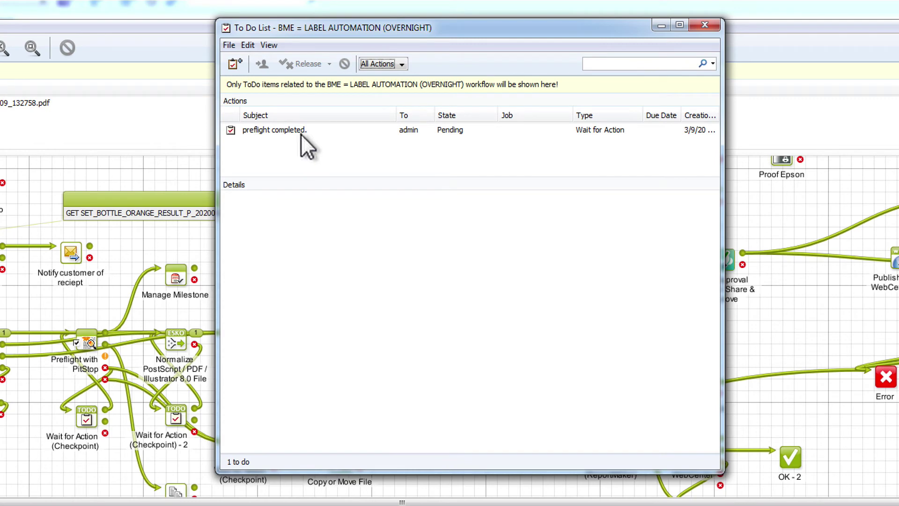
Step: View the label PDF attached to the 'preflight completed.' to-do item
click(293, 128)
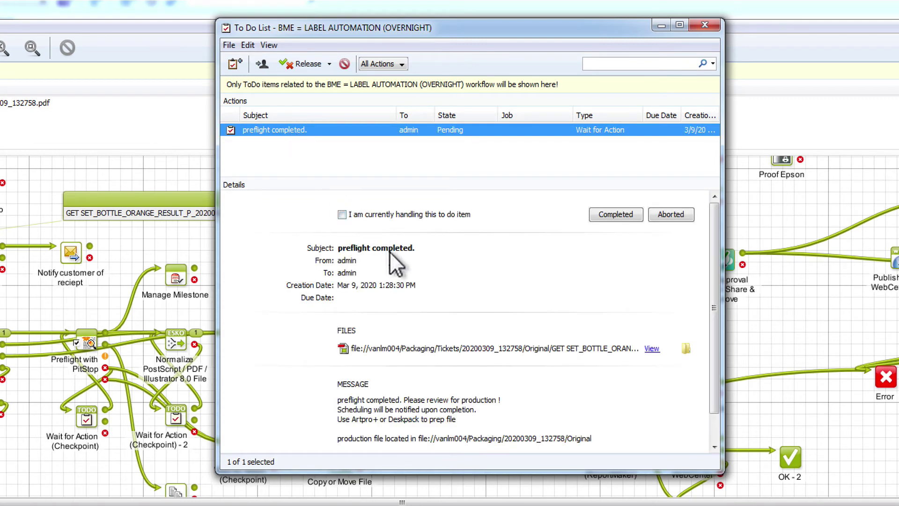
click(651, 349)
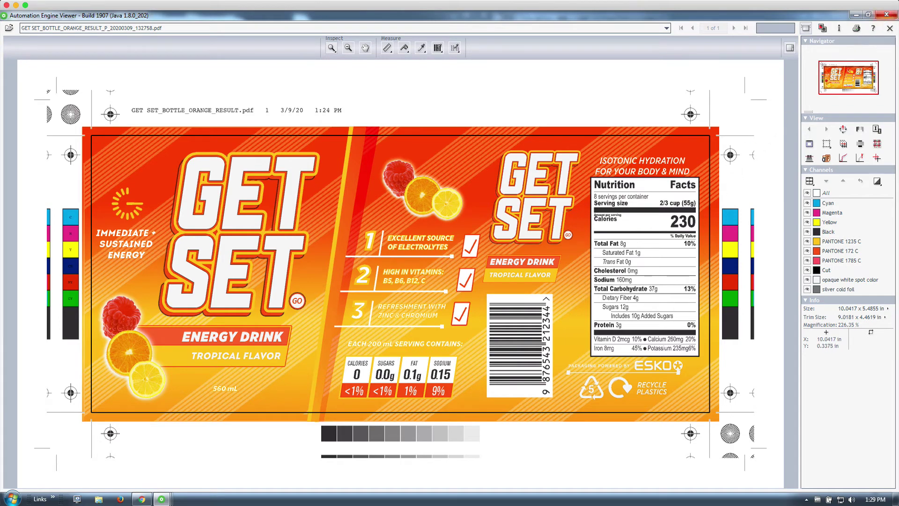
click(888, 15)
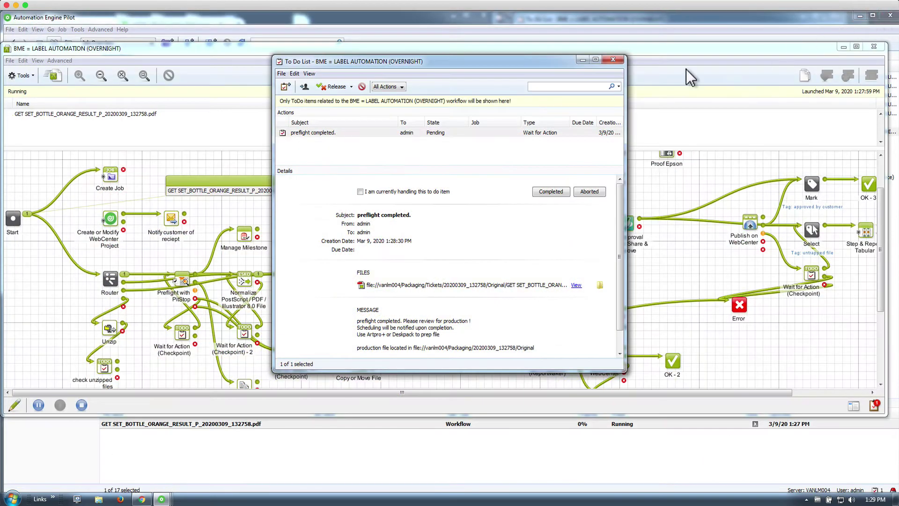
Step: Release the to-do item as Completed and minimize the To Do List
click(351, 88)
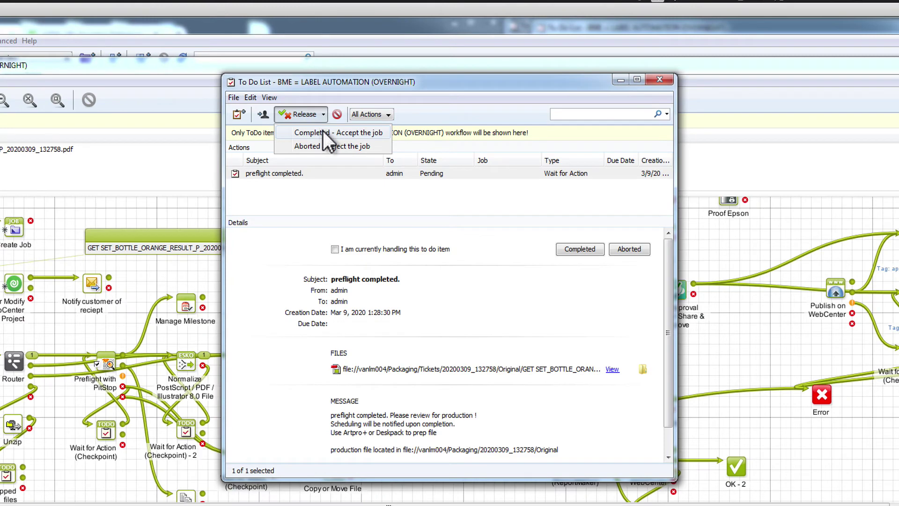
click(350, 99)
click(622, 80)
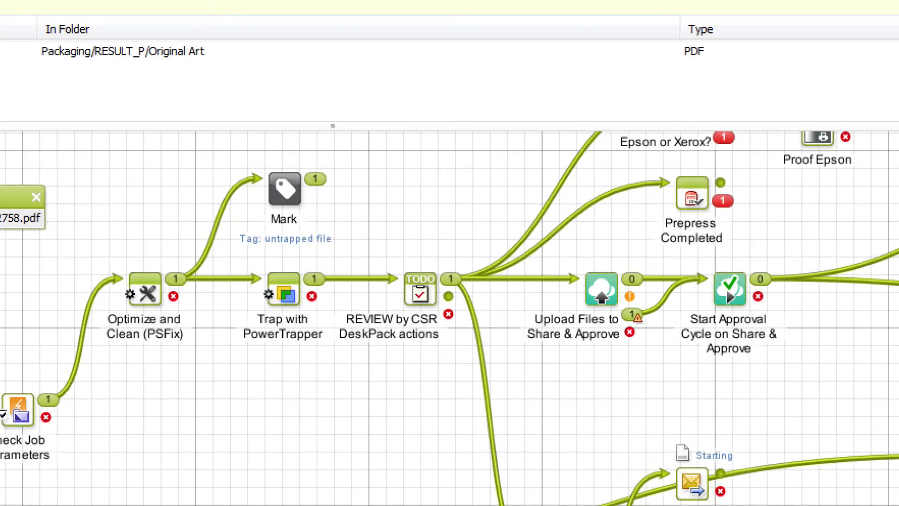
Step: View the job's GET SET label PDF from the Create Report step's output
scroll(751, 346, down, 5)
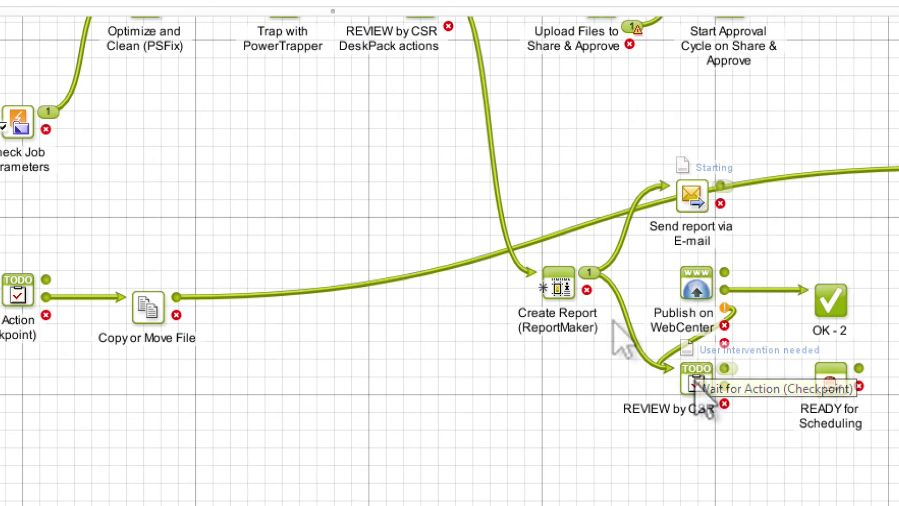
mouse_move(596, 275)
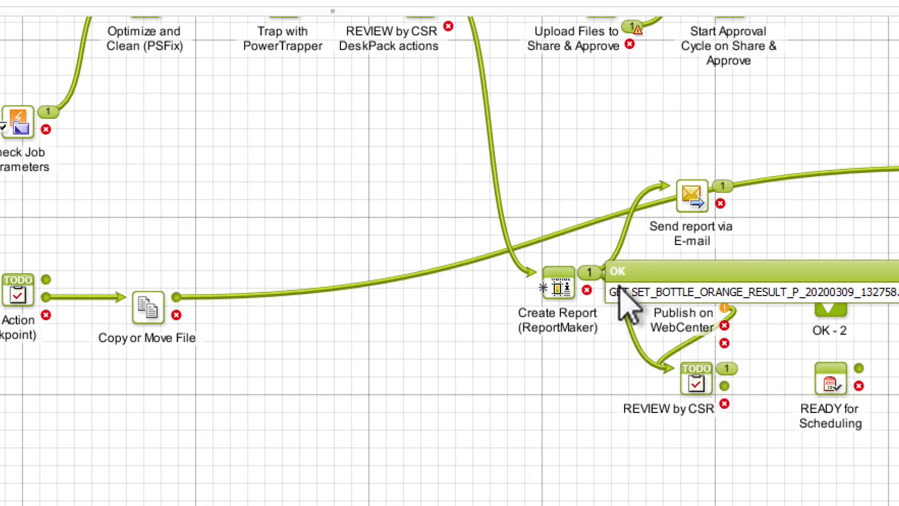
right_click(644, 295)
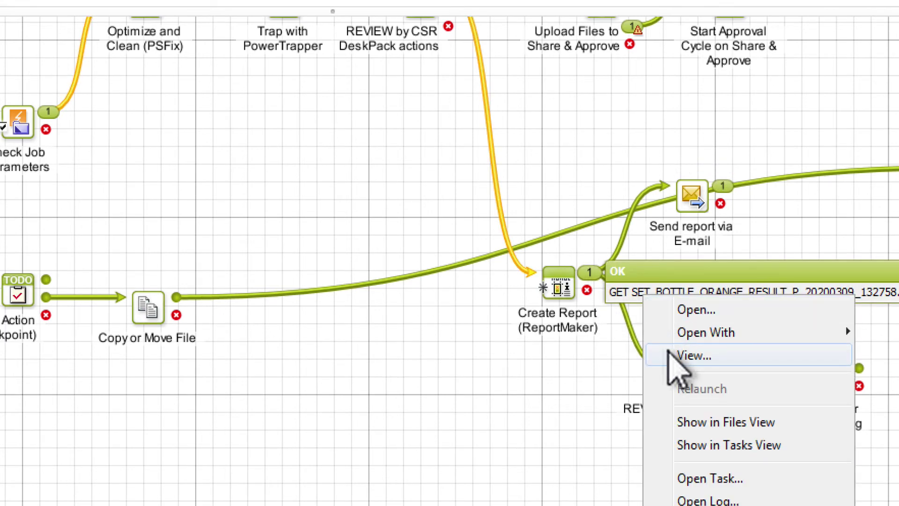
click(674, 356)
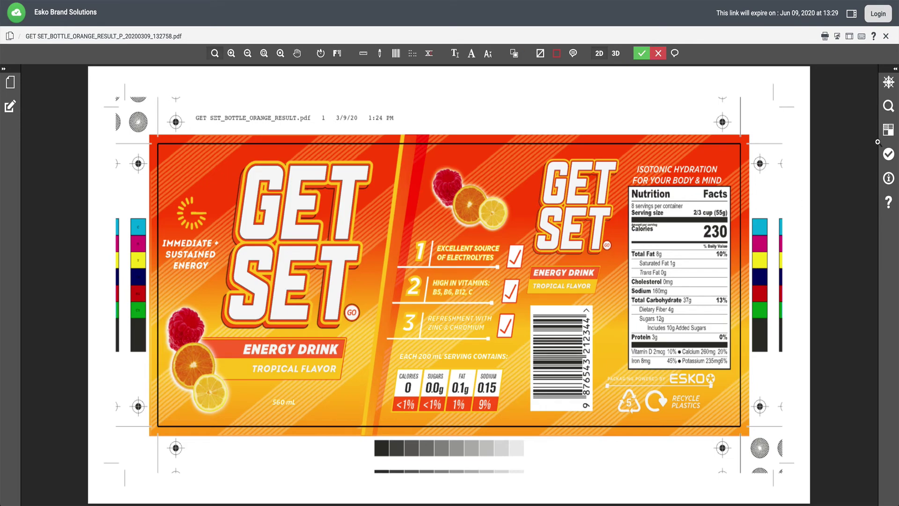
Step: Check the label's separations, toggling Cyan and zooming into Black, then return to the composite view
click(887, 130)
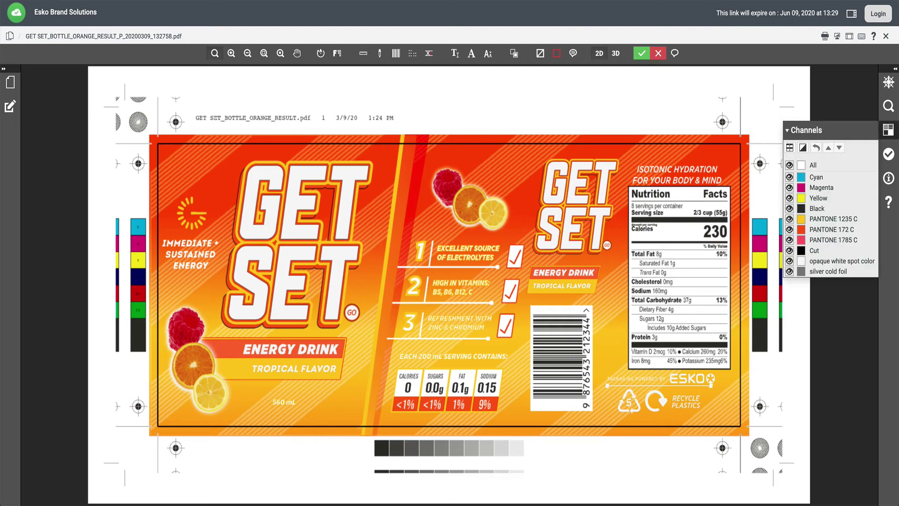
click(789, 179)
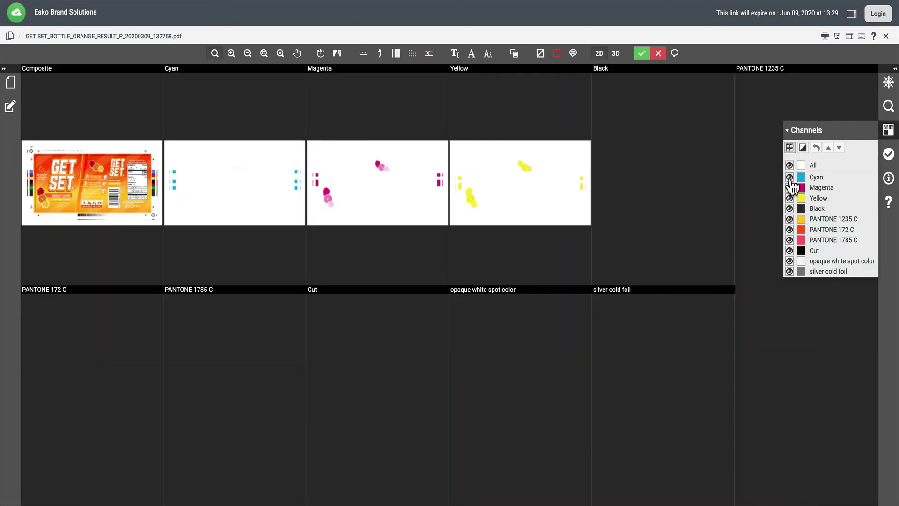
click(789, 178)
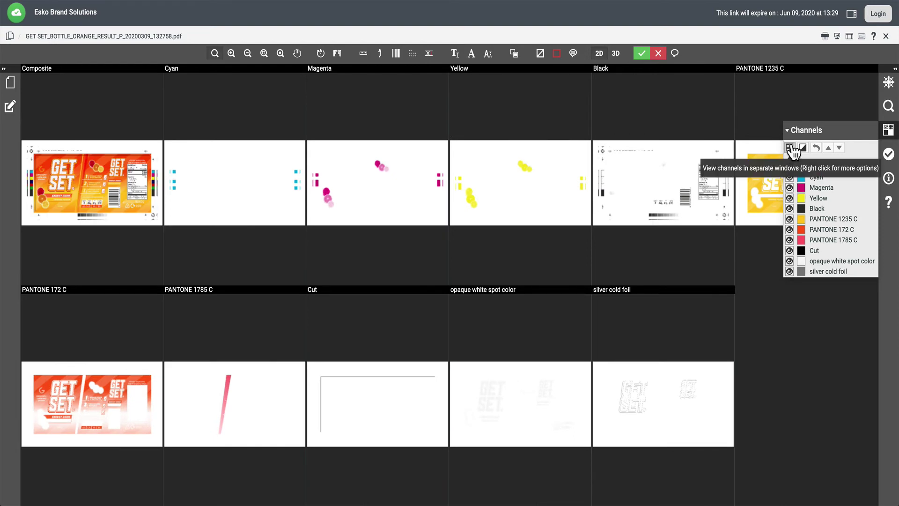
click(679, 185)
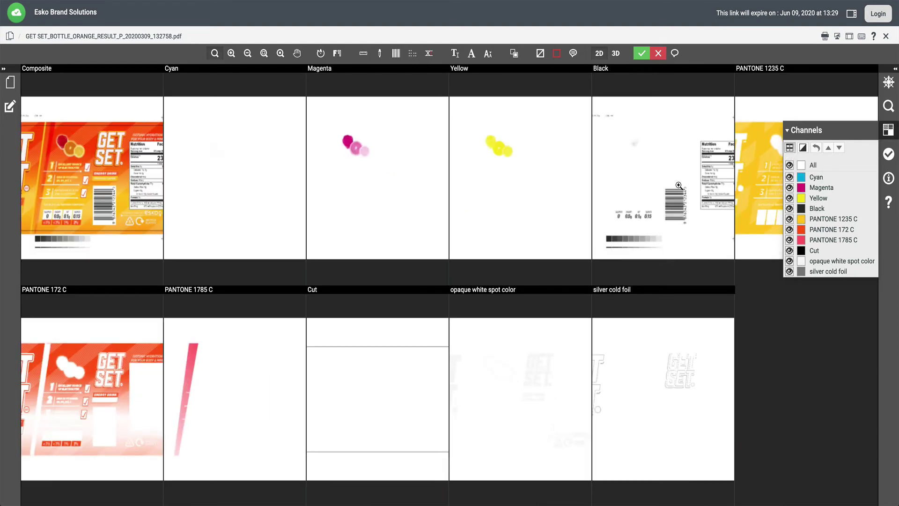
click(679, 186)
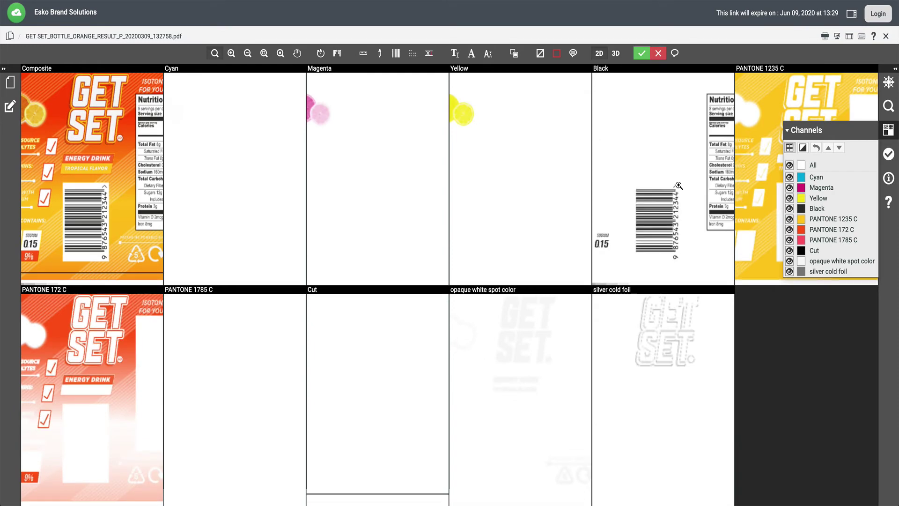
click(798, 148)
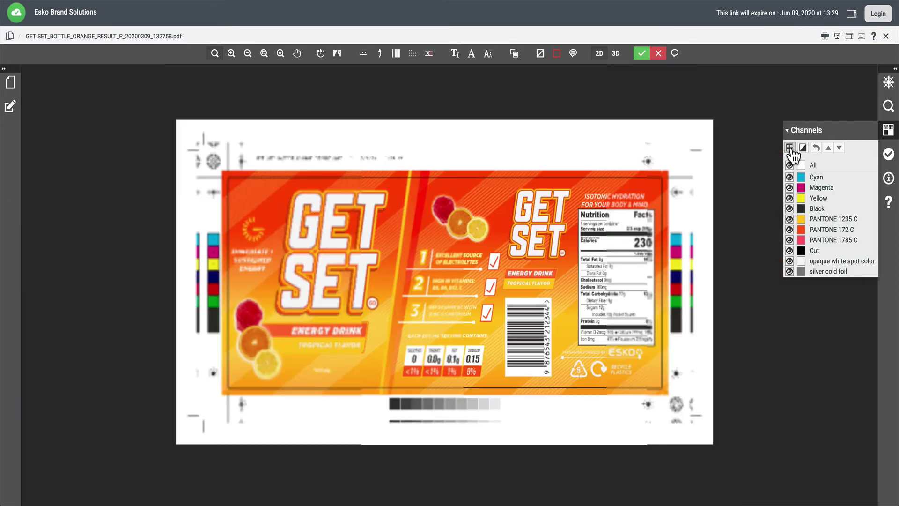
click(788, 133)
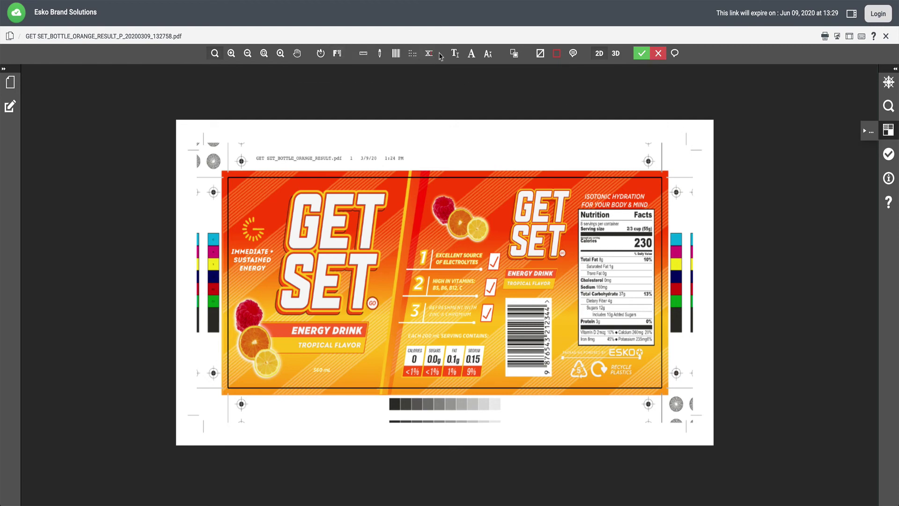
Step: Try Search Text, then approve the label and commit the approval
click(455, 58)
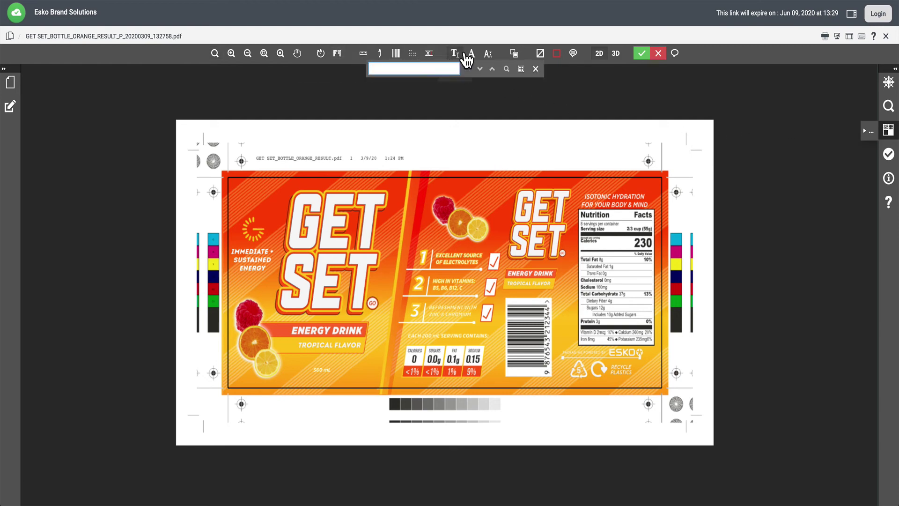
key(Escape)
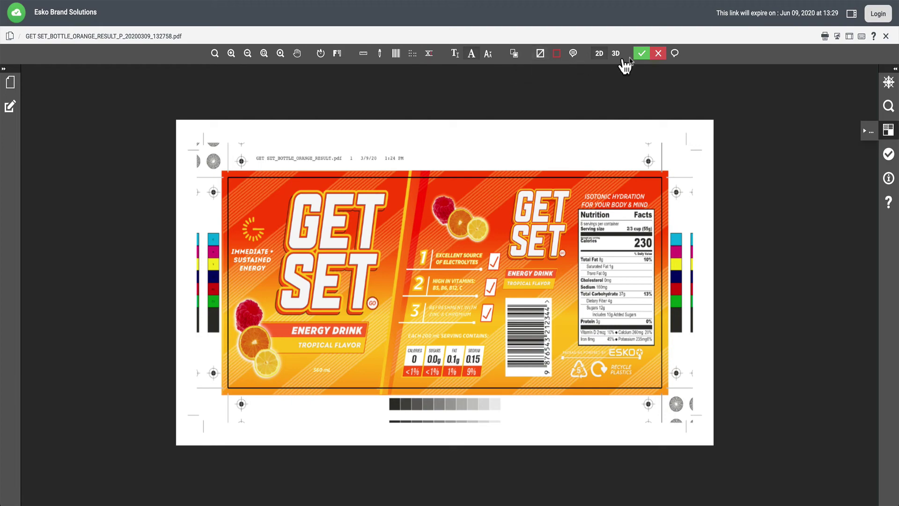
click(642, 54)
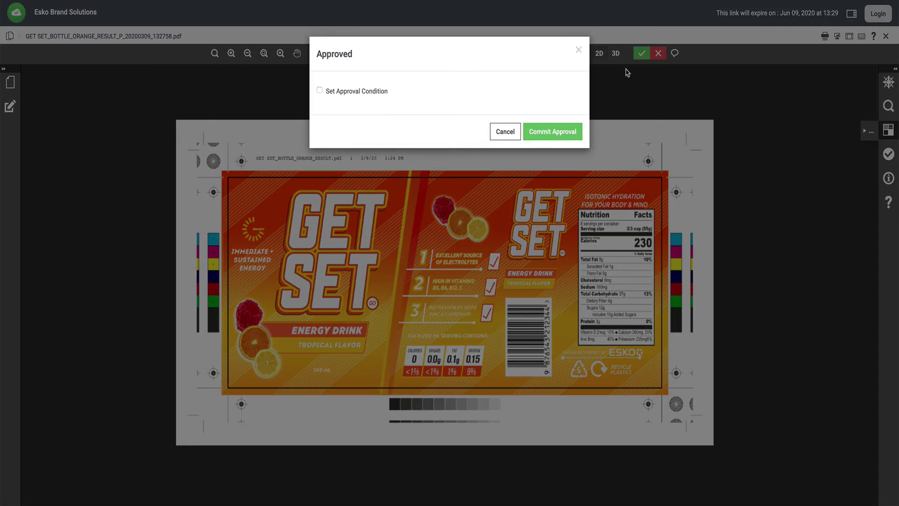
click(558, 137)
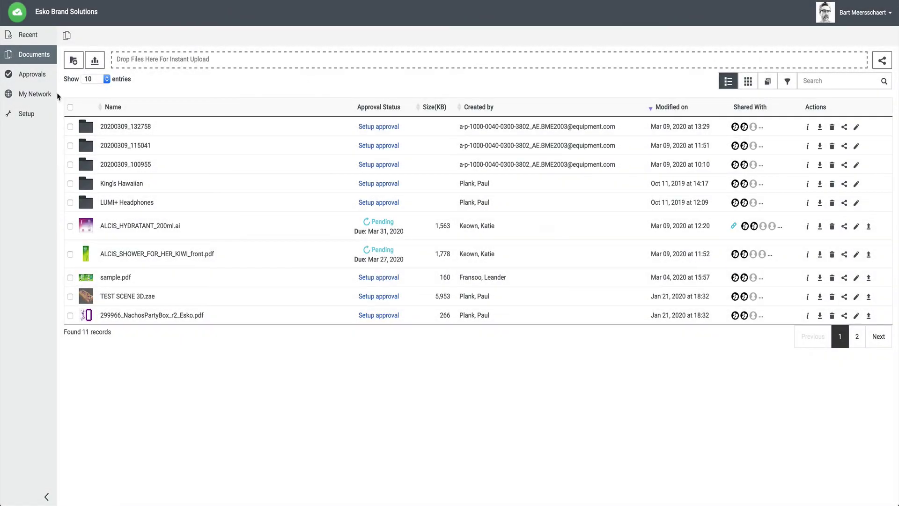
Step: In Documents, open and cancel approval setup for folder 20200309_132758, then view its details
click(29, 57)
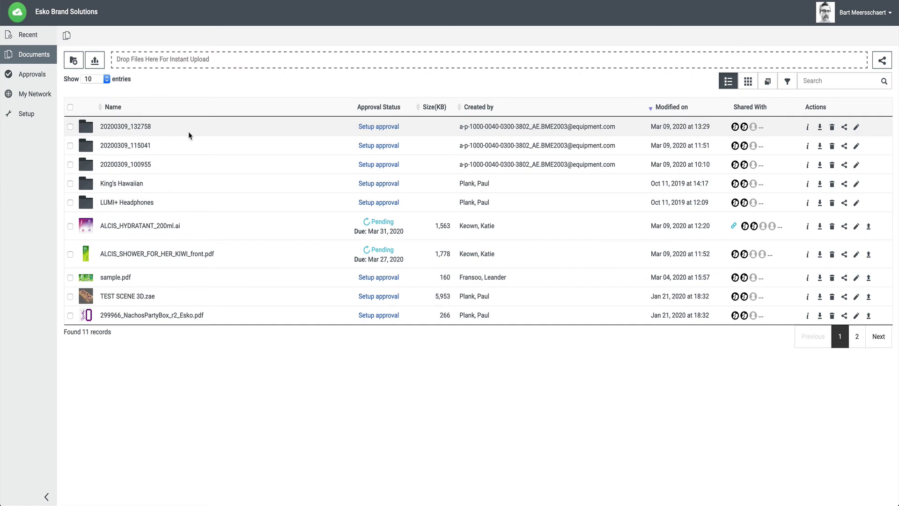
click(376, 133)
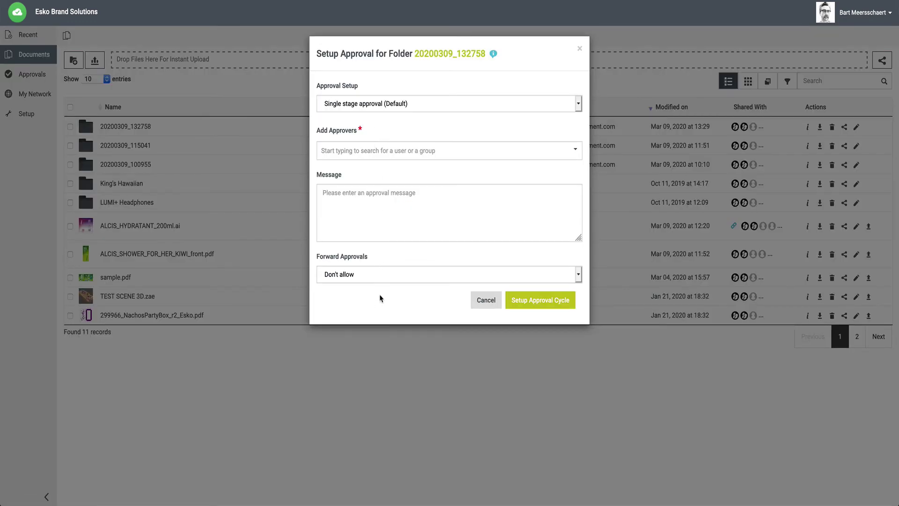
click(486, 300)
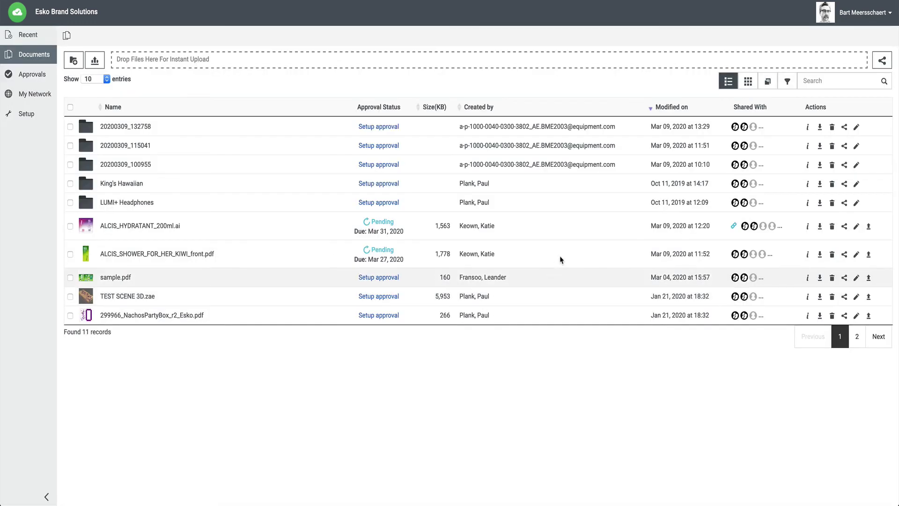
mouse_move(737, 137)
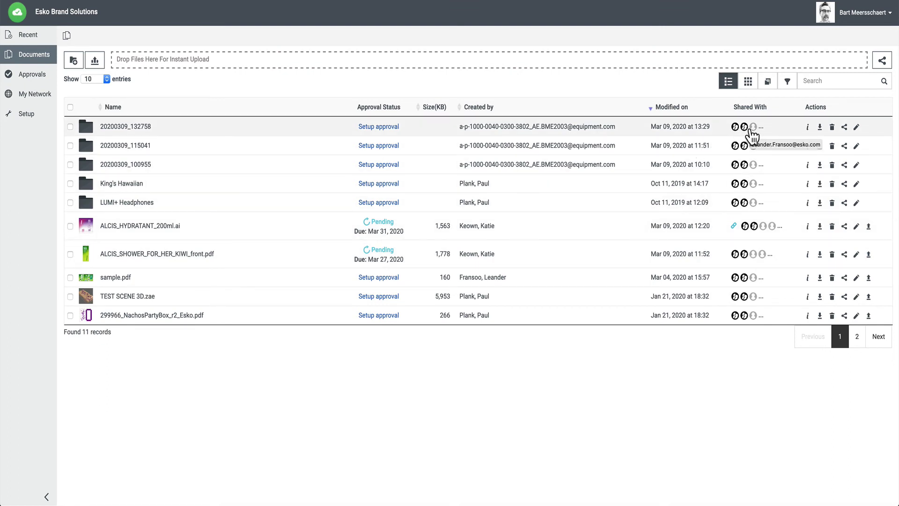
click(807, 128)
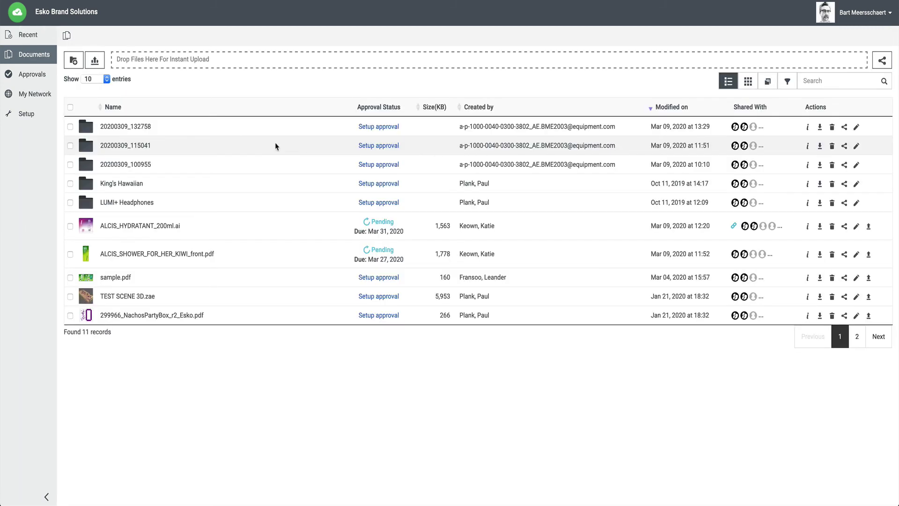
Step: Open 20200309_132758 > ForApproval and show the GET SET PDF's approval details
click(121, 127)
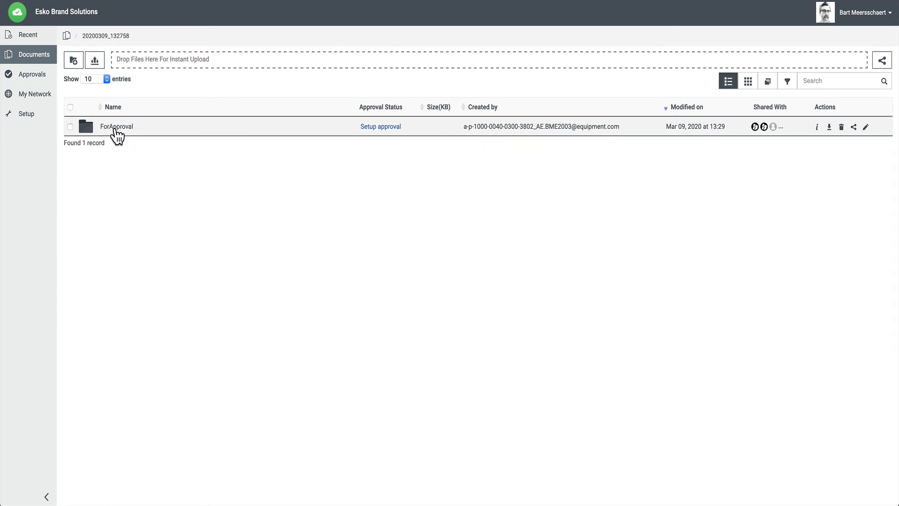
click(115, 128)
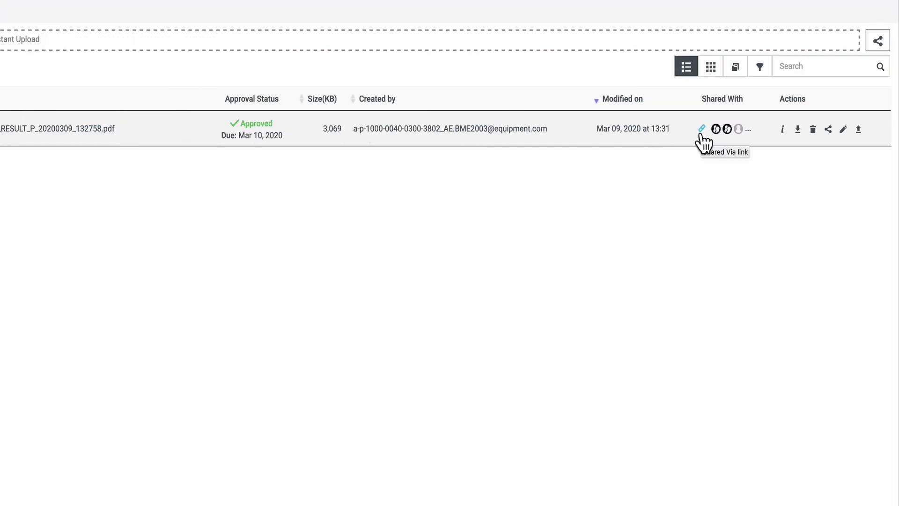
click(782, 129)
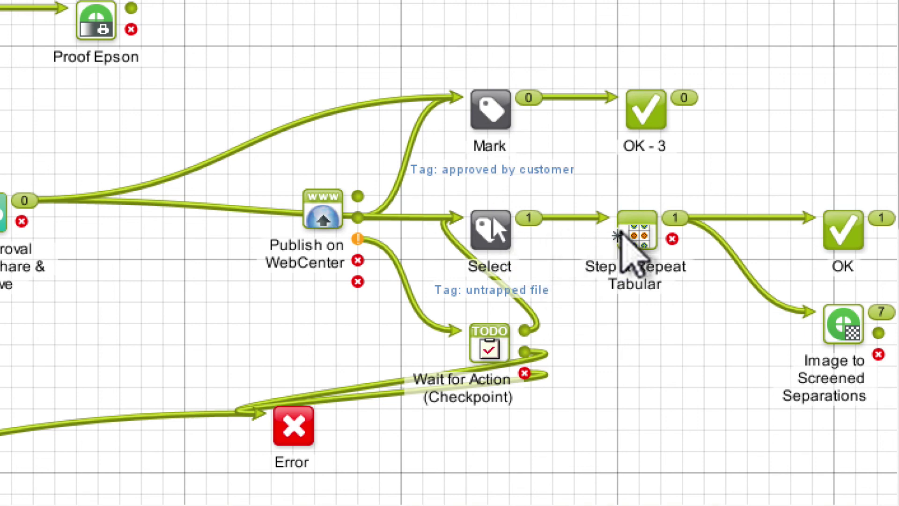
Step: Open the Step & Repeat Tabular step's OK output PDF in the viewer
click(640, 230)
mouse_move(698, 240)
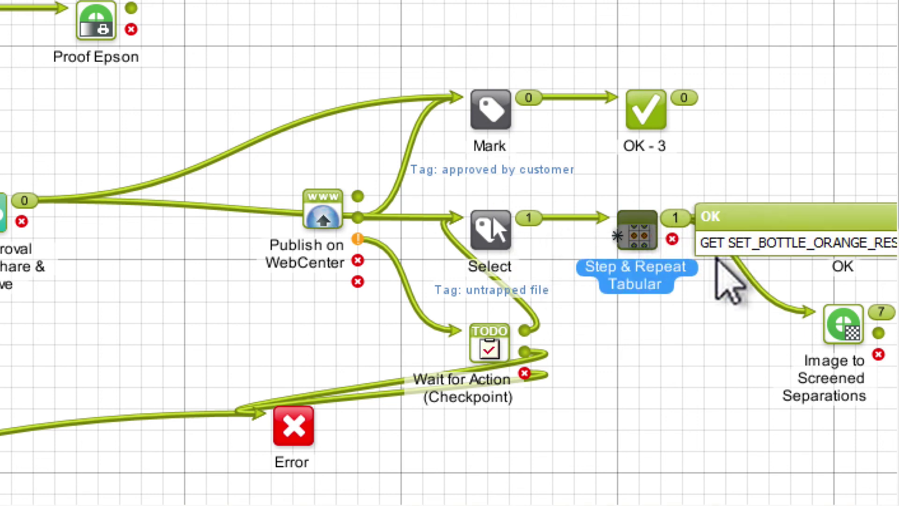
click(357, 337)
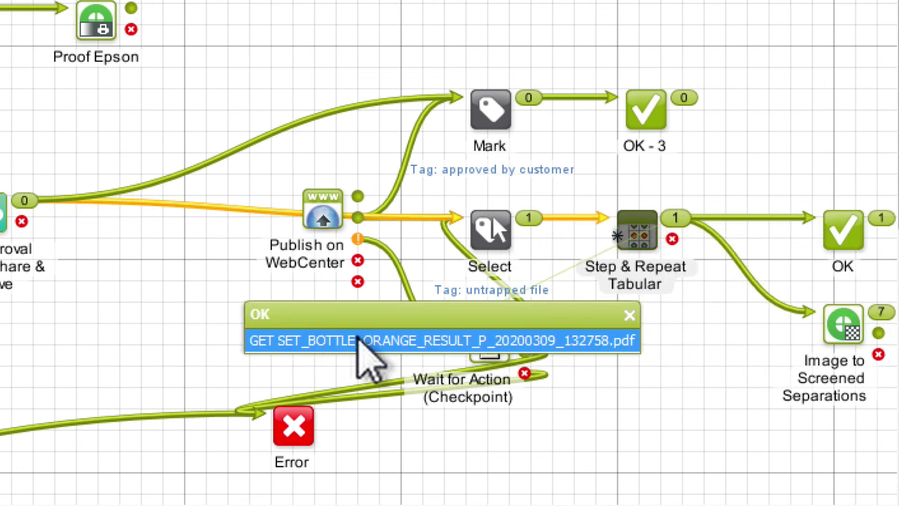
right_click(357, 337)
mouse_move(384, 380)
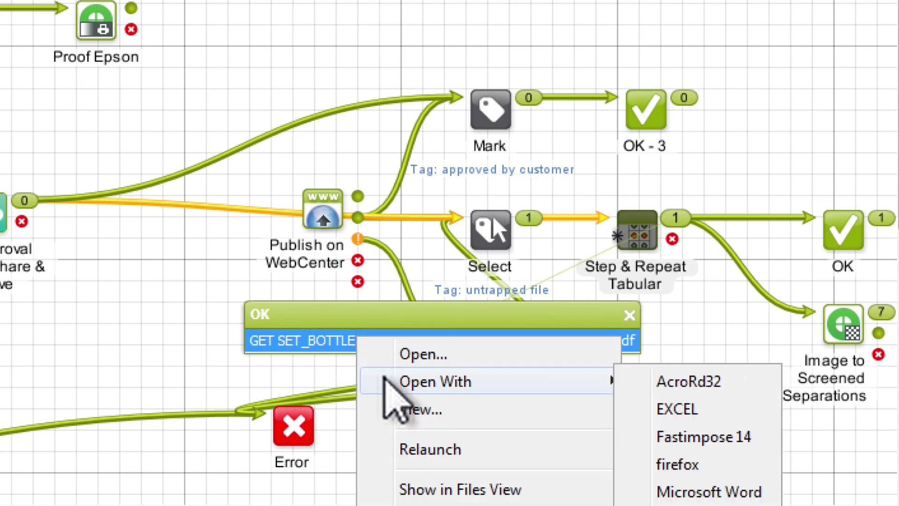